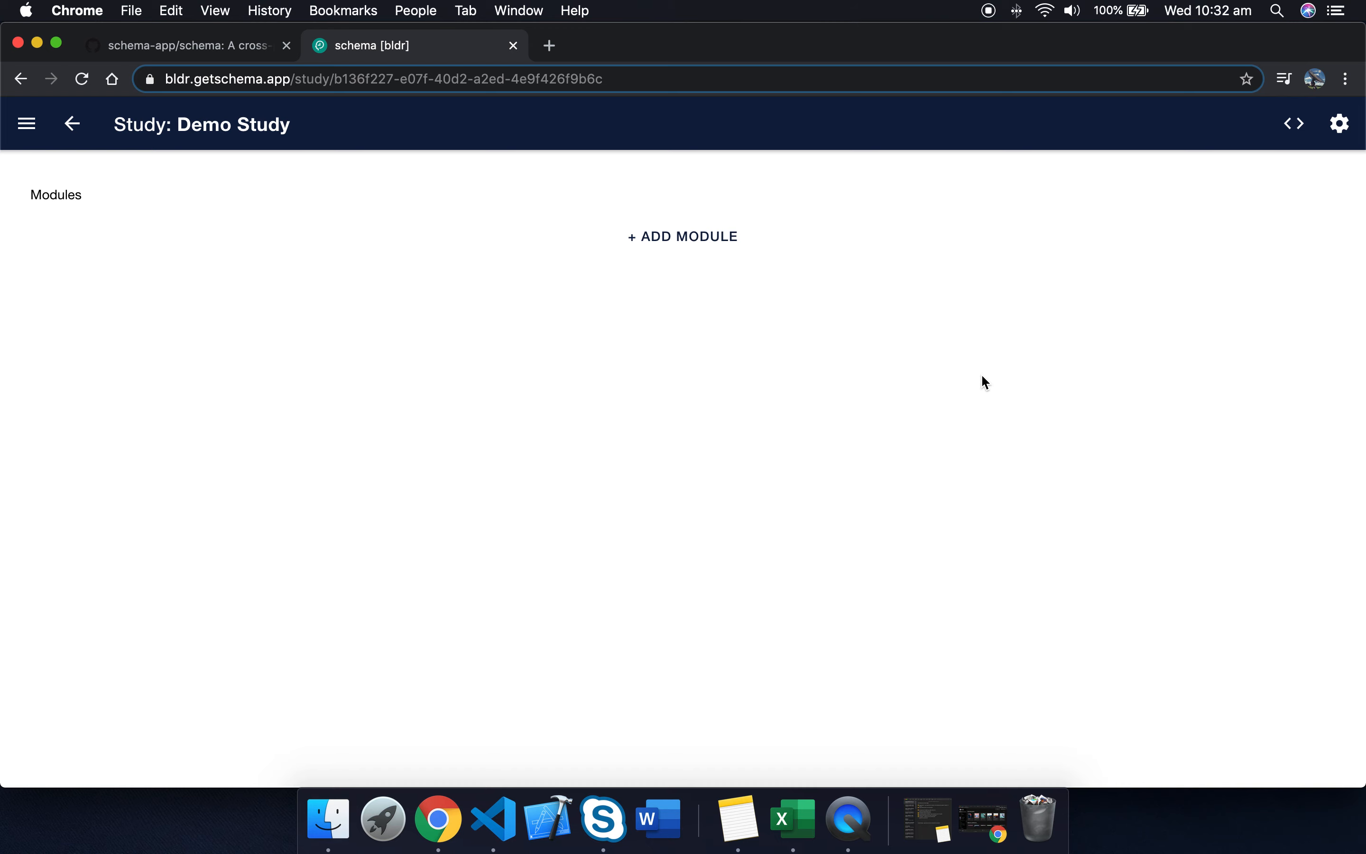
- Create a new module named "Demo Module" in the Demo Study
{"action": "left_click", "coordinate": [714, 252]}
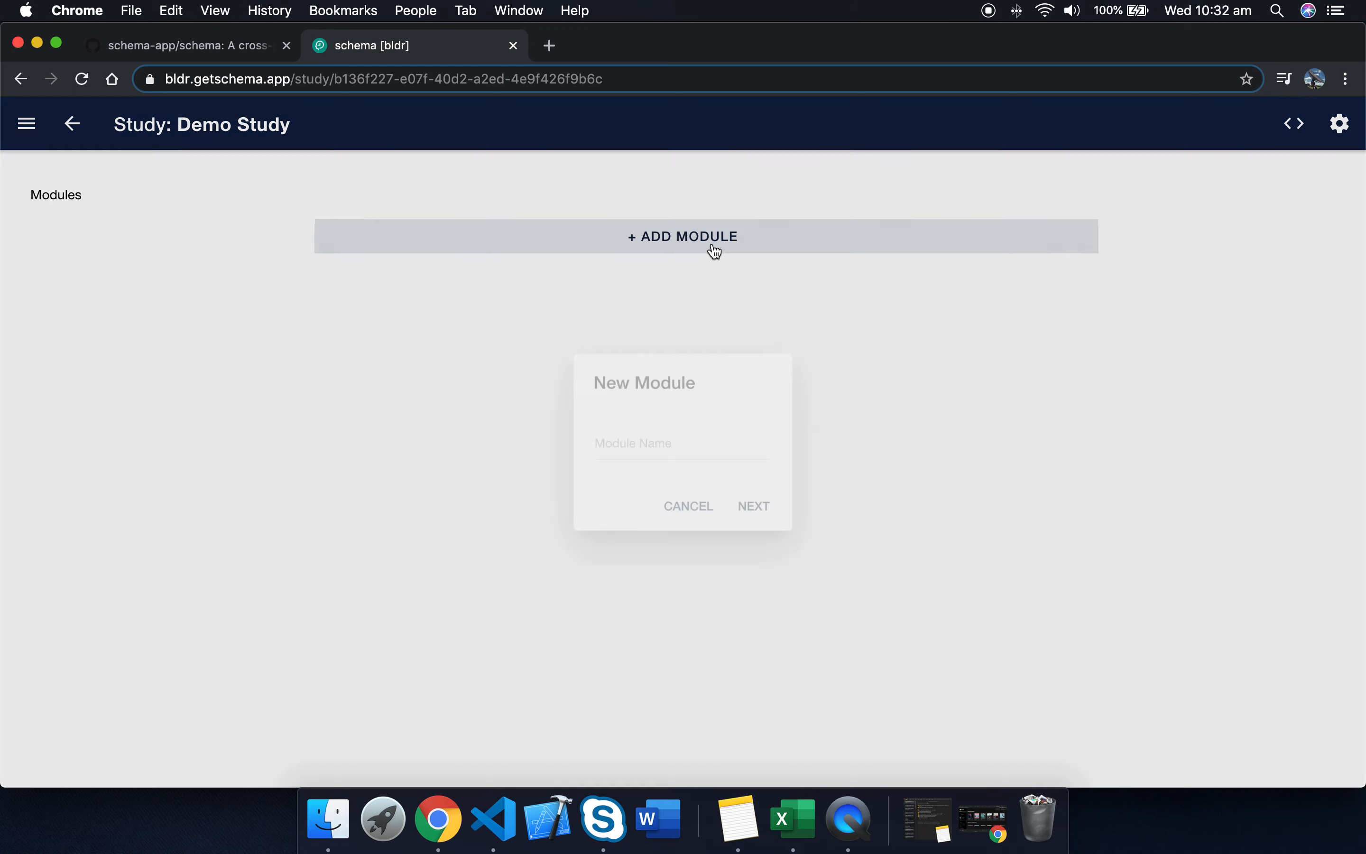
{"action": "left_click", "coordinate": [681, 446]}
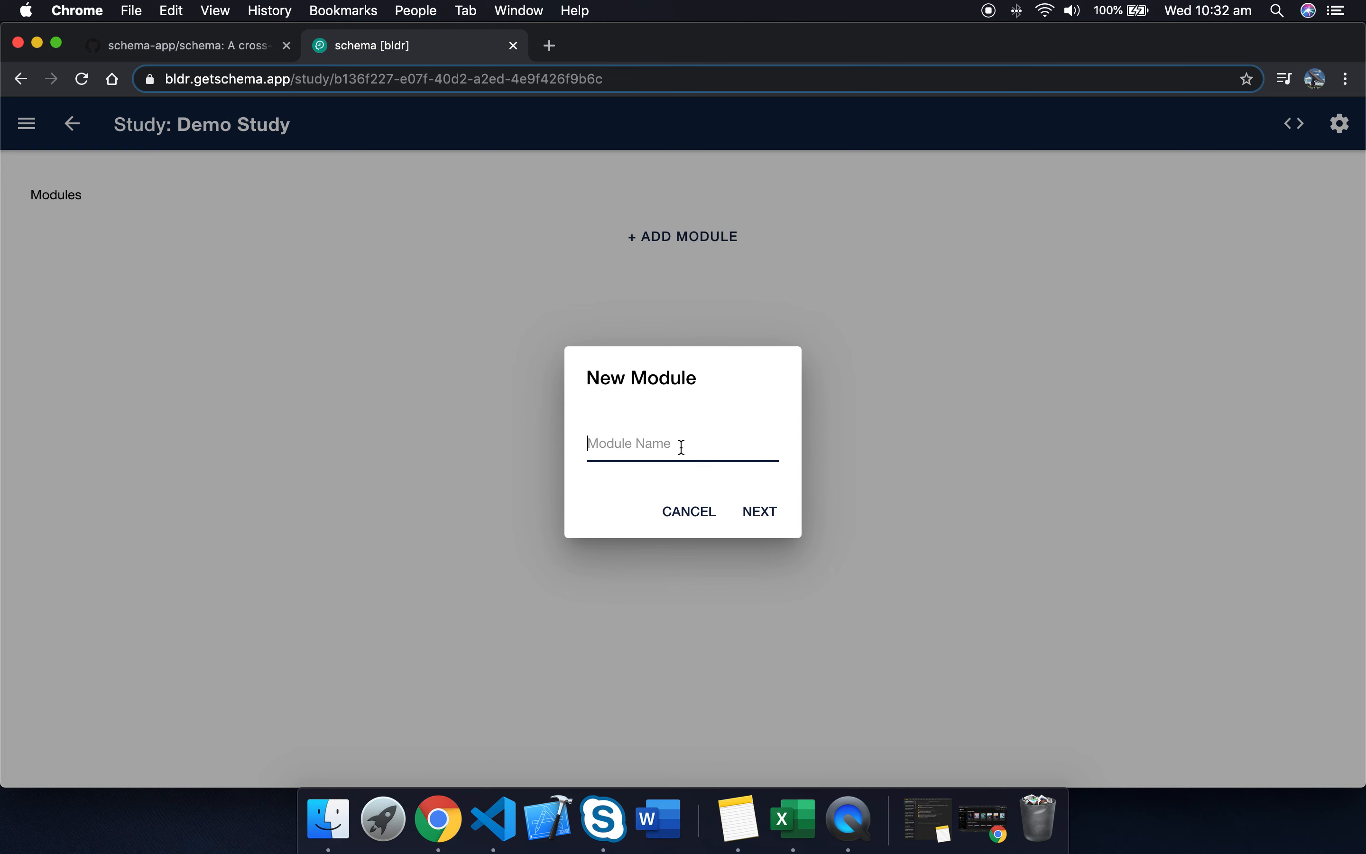
{"action": "type", "text": "Demo Module"}
{"action": "left_click", "coordinate": [766, 518]}
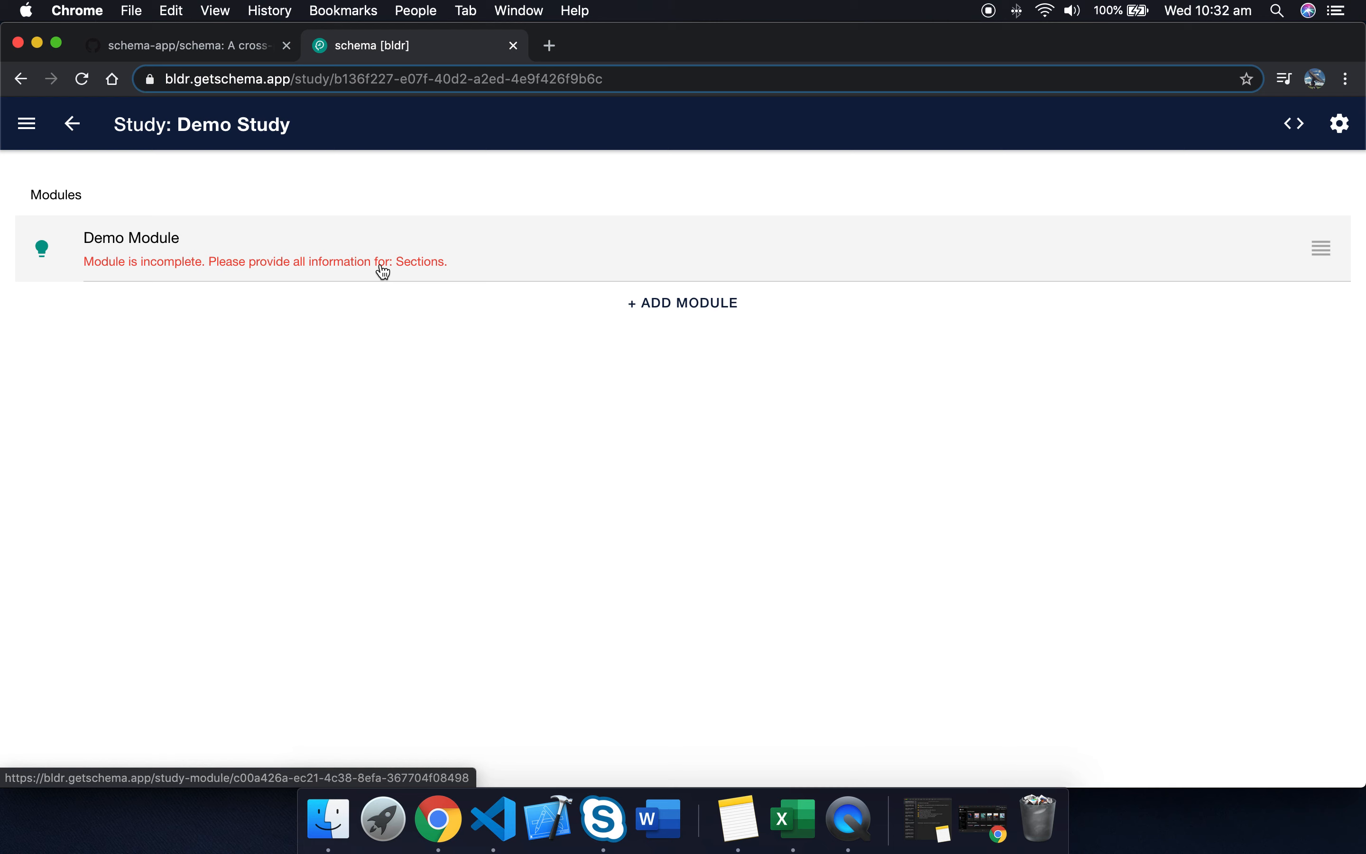
- Add a first section to Demo Module and insert an Instruction element into it
{"action": "left_click", "coordinate": [380, 267]}
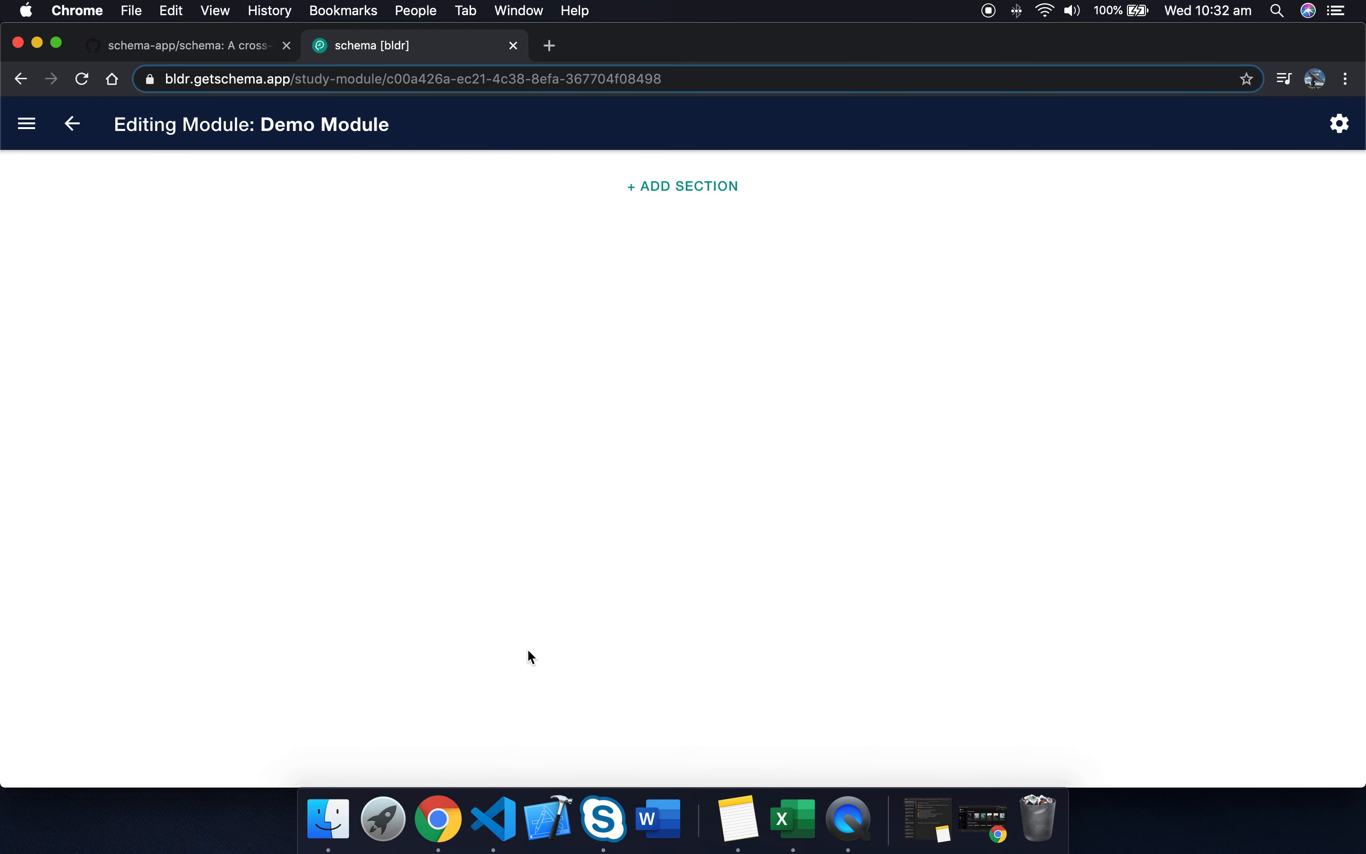
{"action": "left_click", "coordinate": [714, 198]}
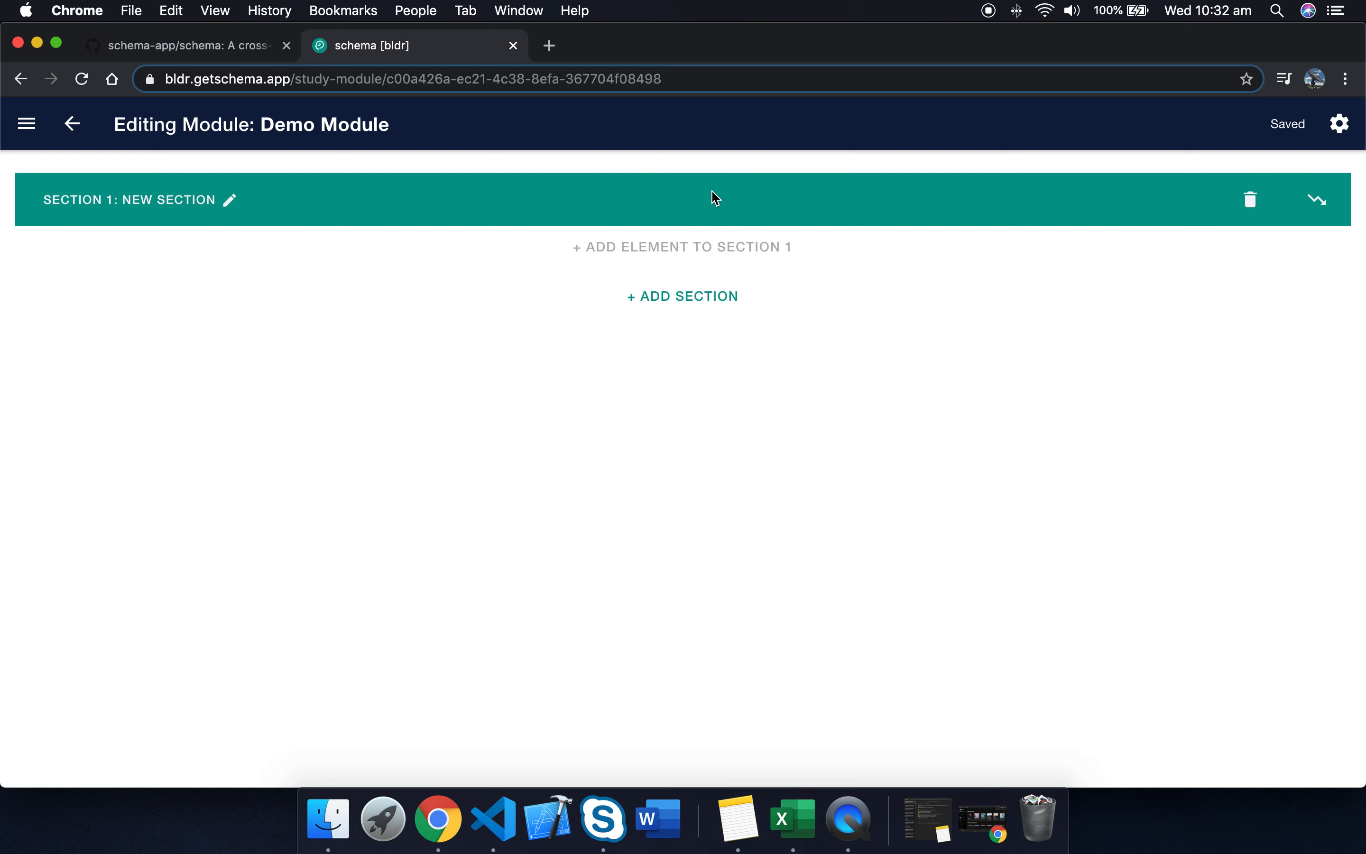
{"action": "left_click", "coordinate": [697, 252]}
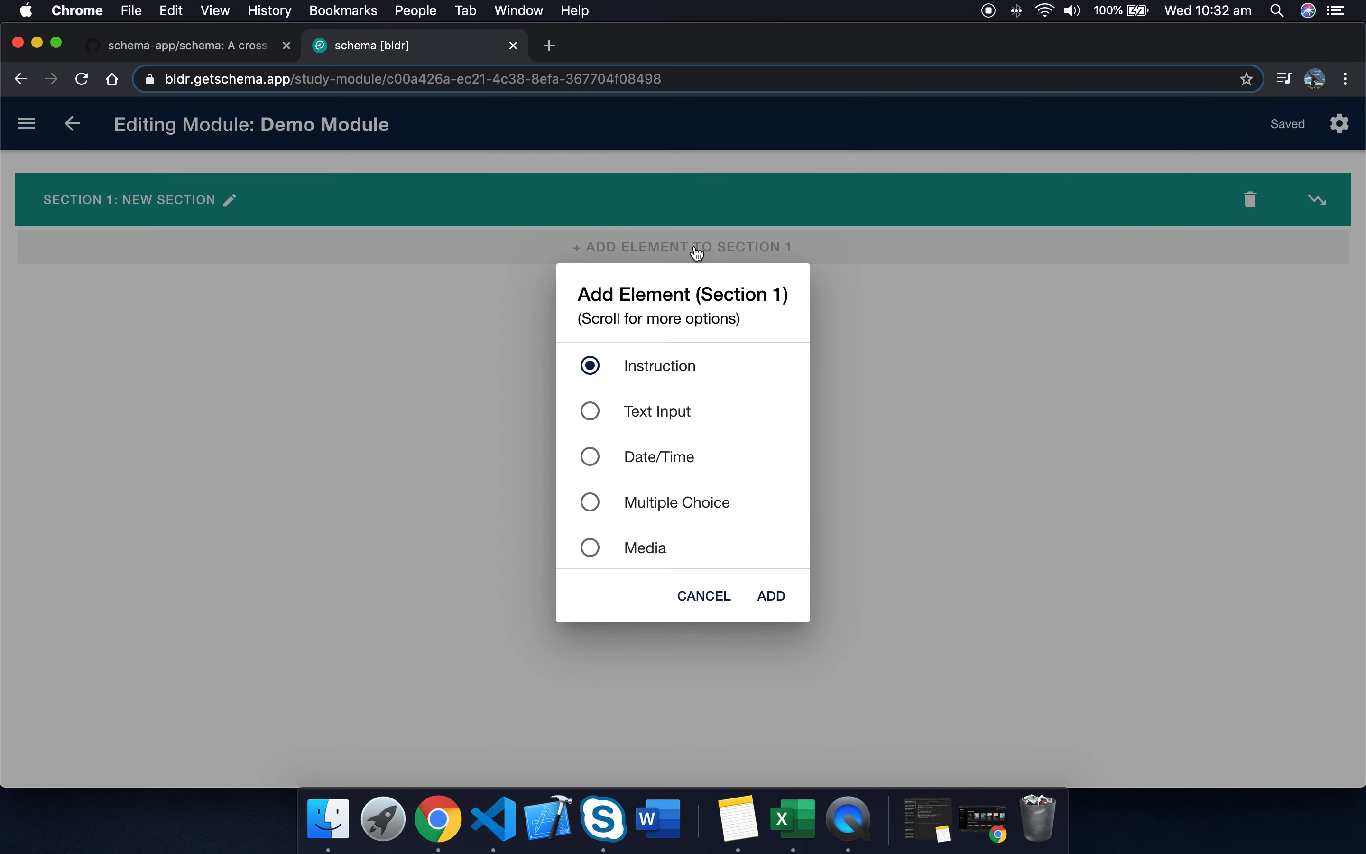
{"action": "scroll", "coordinate": [687, 391], "scroll_direction": "down", "scroll_amount": 3}
{"action": "scroll", "coordinate": [688, 395], "scroll_direction": "up", "scroll_amount": 3}
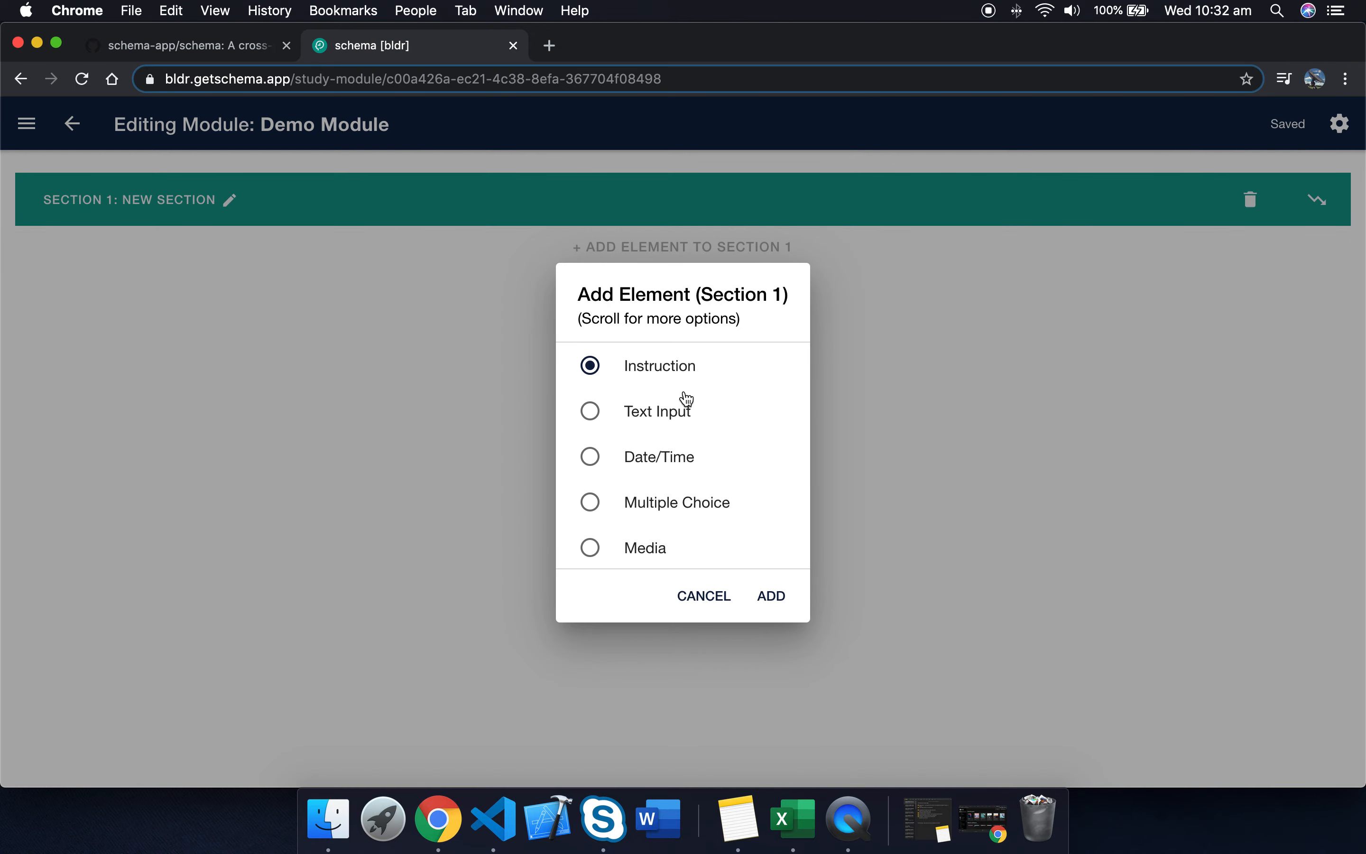
{"action": "scroll", "coordinate": [692, 447], "scroll_direction": "down", "scroll_amount": 3}
{"action": "scroll", "coordinate": [694, 446], "scroll_direction": "up", "scroll_amount": 3}
{"action": "left_click", "coordinate": [772, 597]}
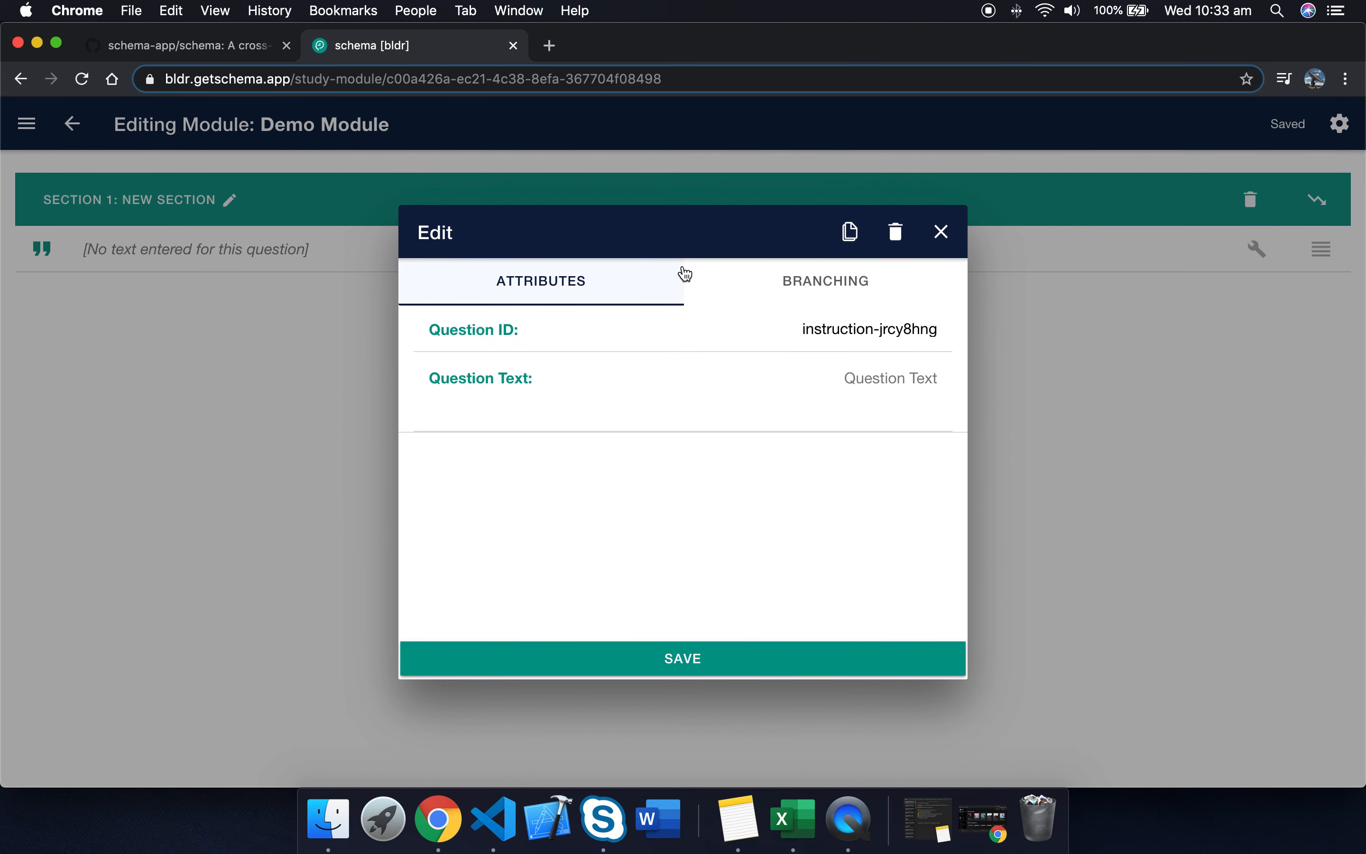
- Set the instruction's question text to "Welcome to the study!" and save the element
{"action": "left_click", "coordinate": [801, 376]}
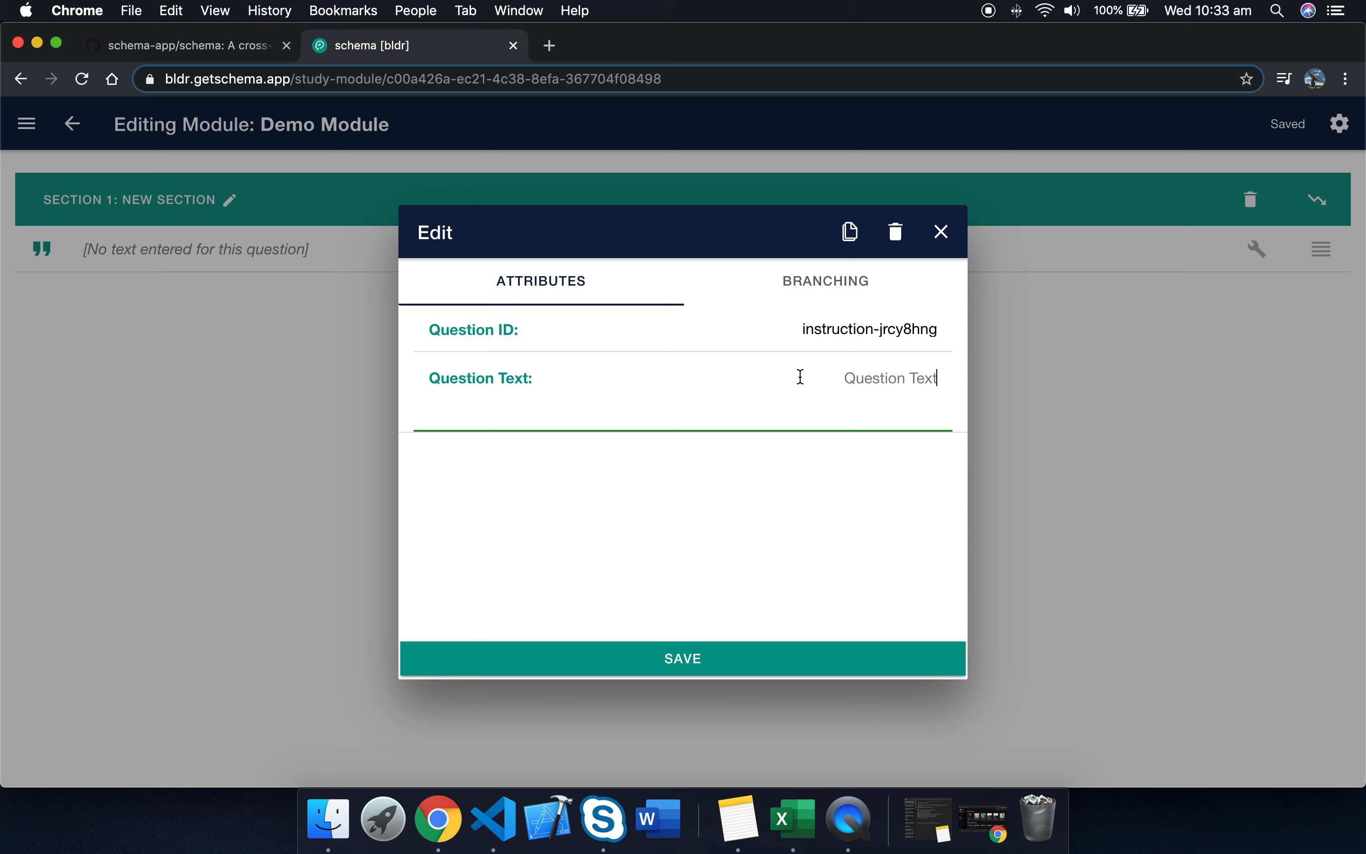
{"action": "type", "text": "Welcome "}
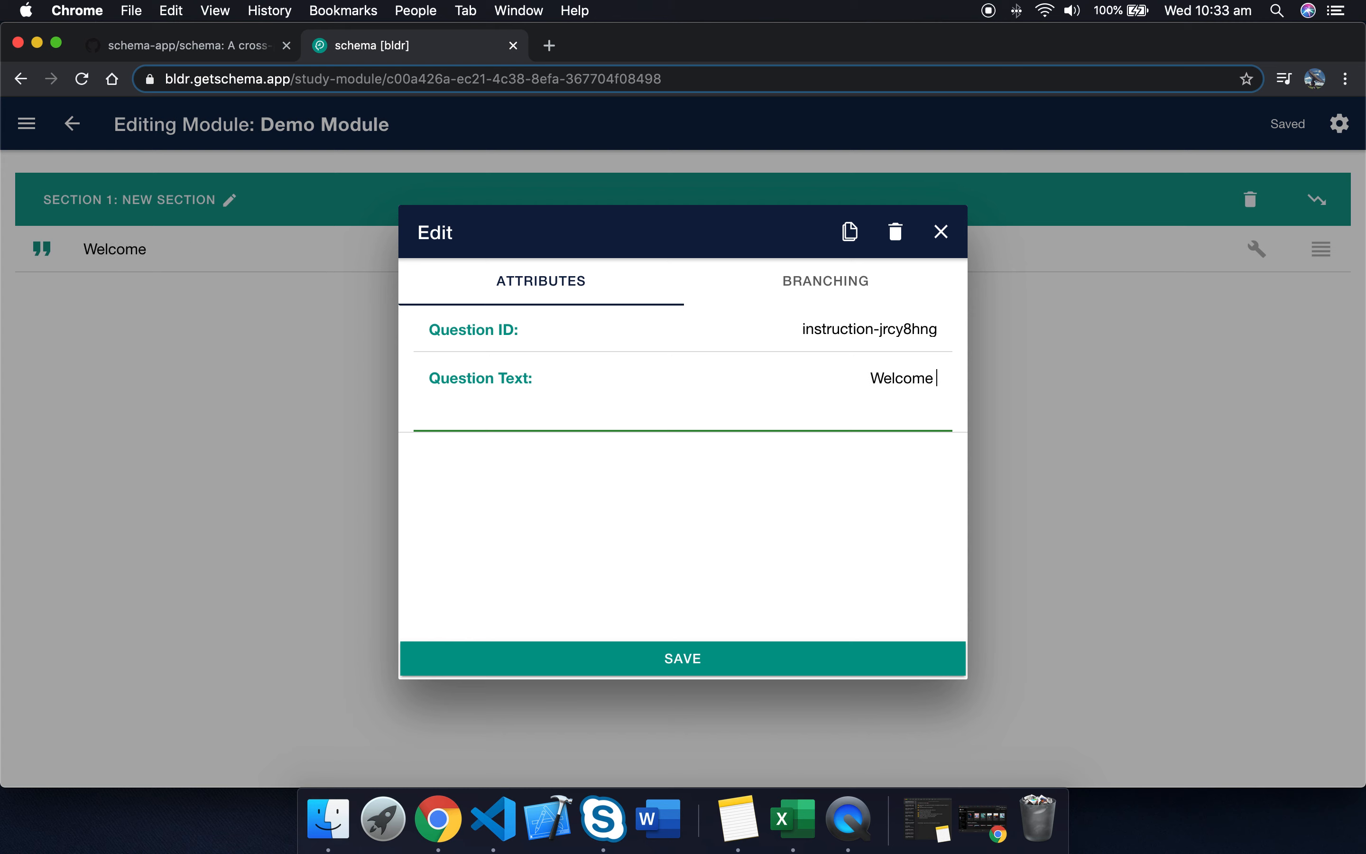
{"action": "type", "text": "to the study!"}
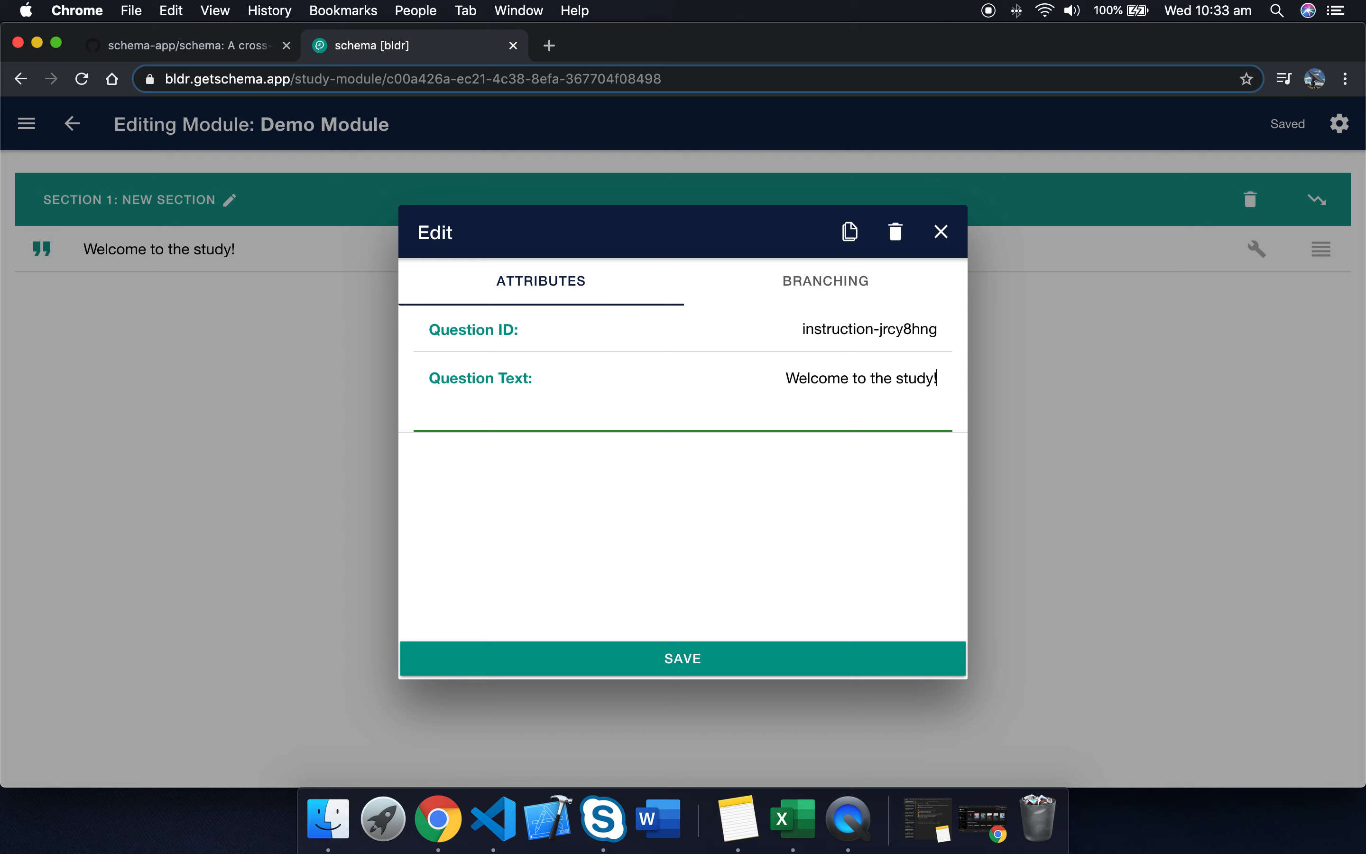
{"action": "left_click", "coordinate": [759, 668]}
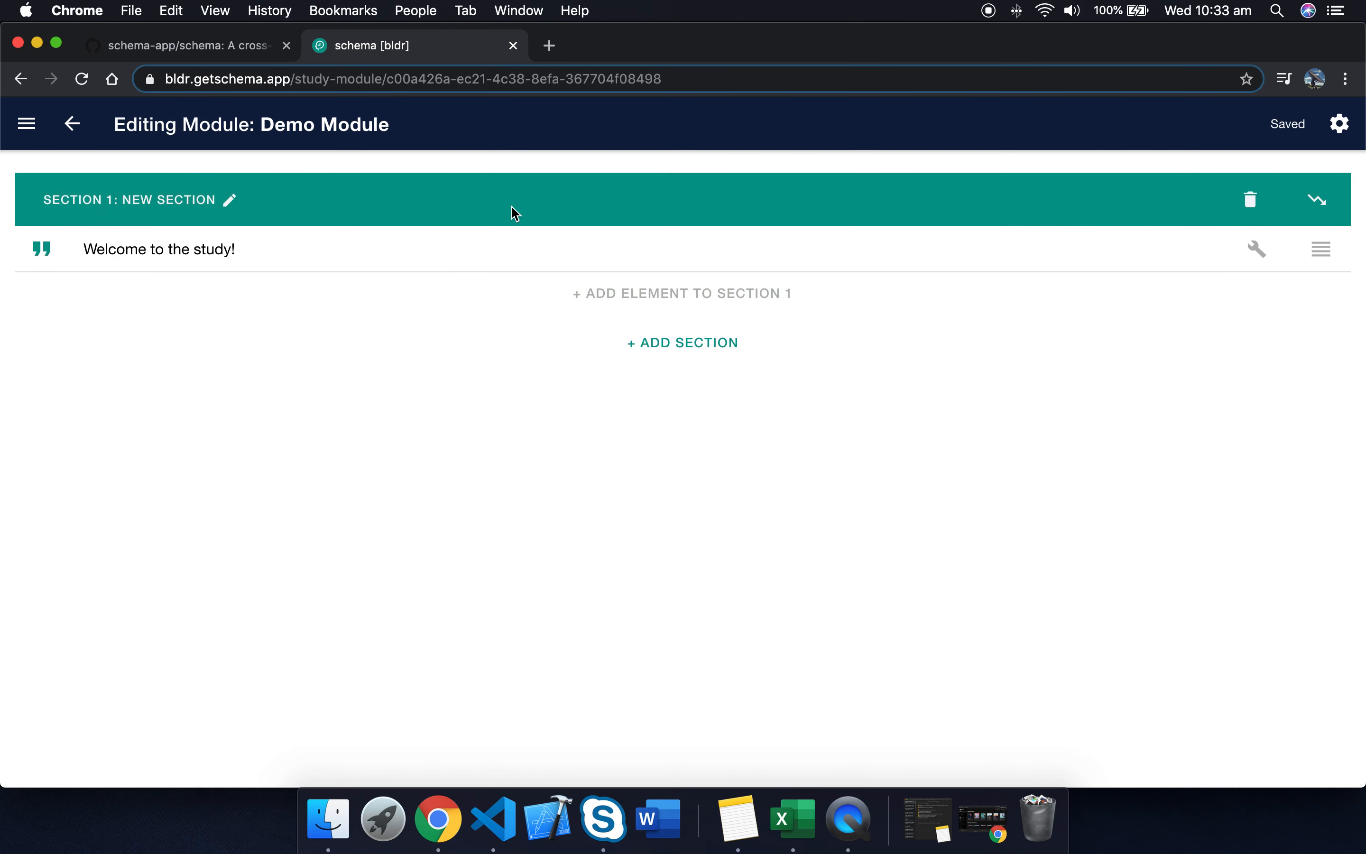
- Rename section 1 as "Welcome"
{"action": "left_click", "coordinate": [226, 199]}
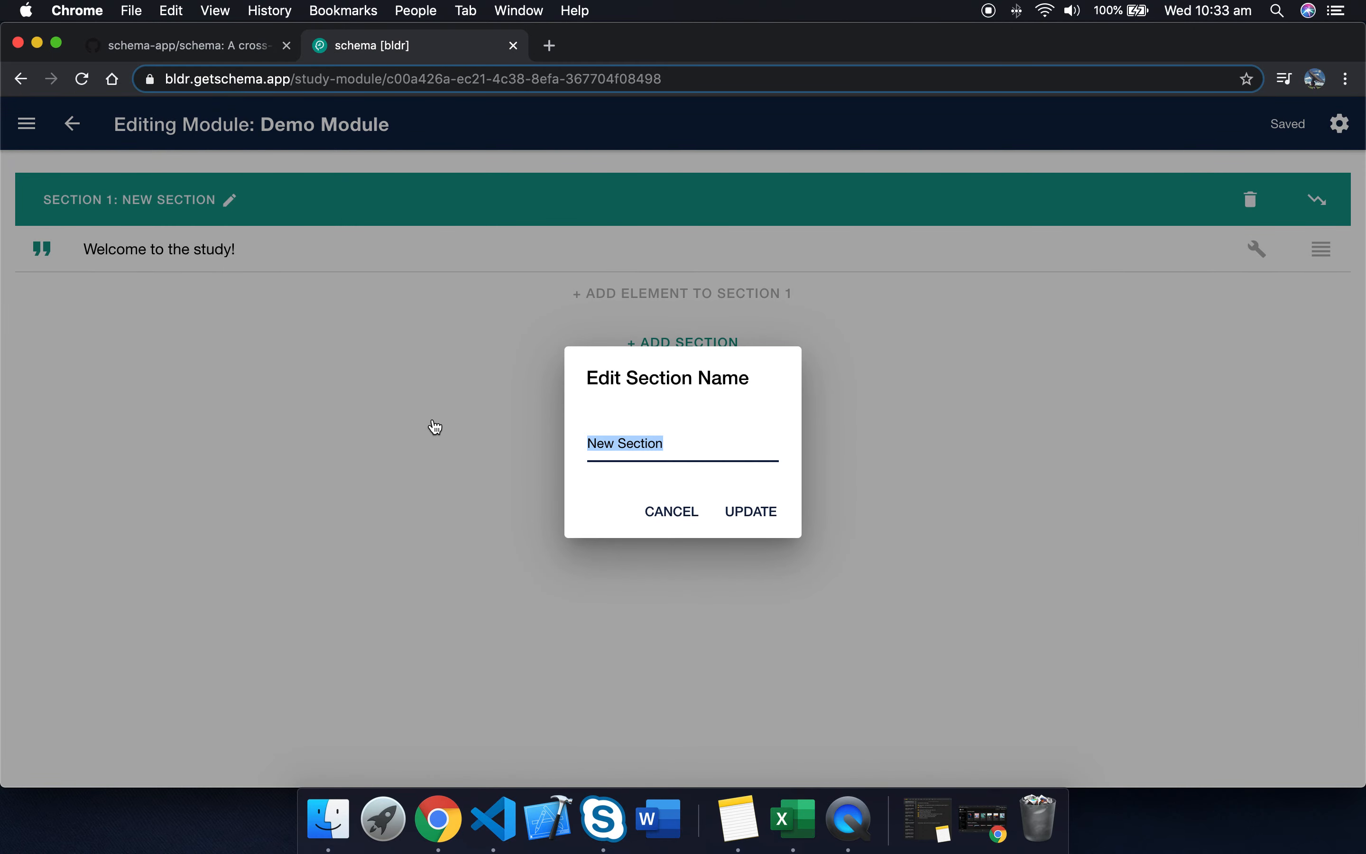
{"action": "type", "text": "Welcom"}
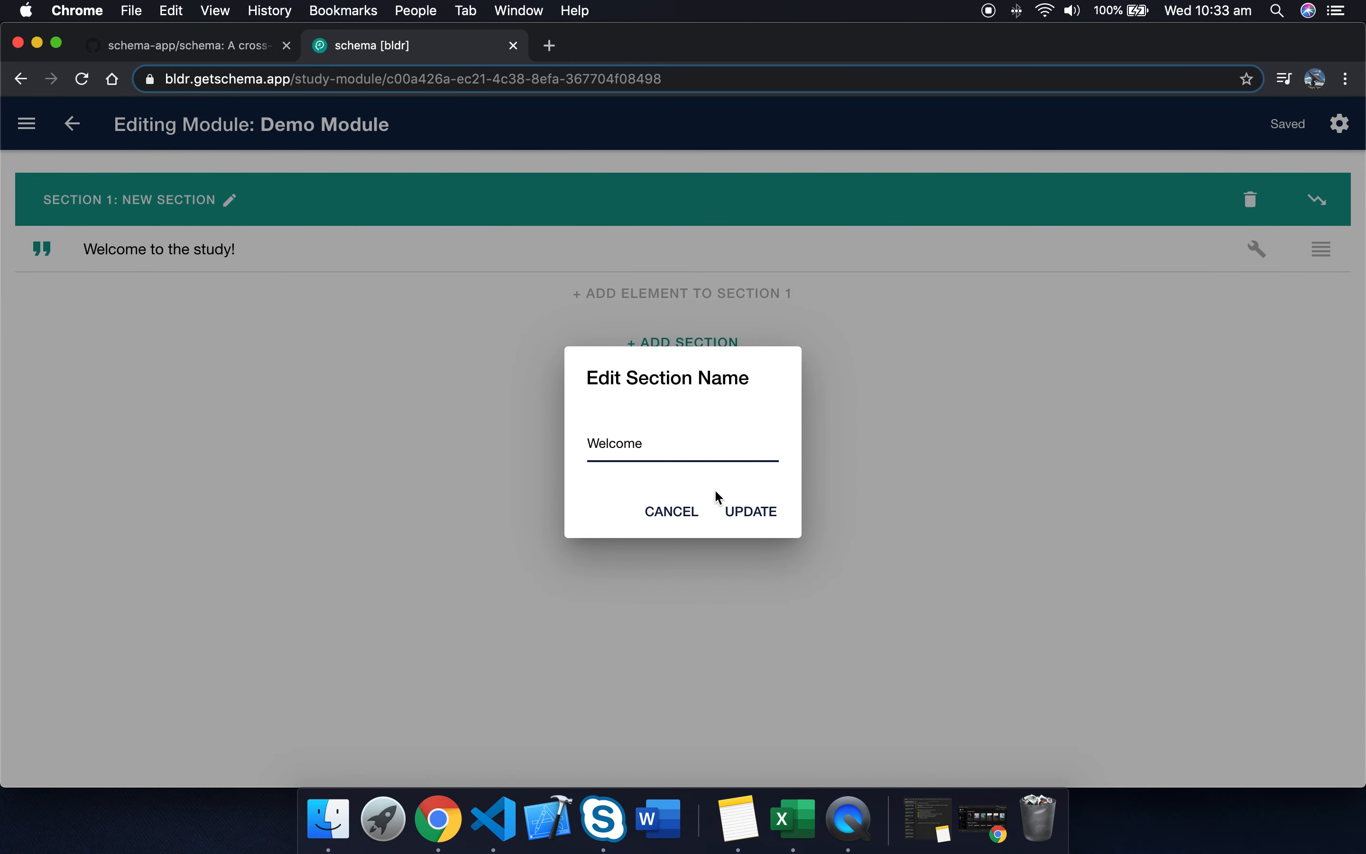
{"action": "type", "text": "e"}
{"action": "left_click", "coordinate": [766, 509]}
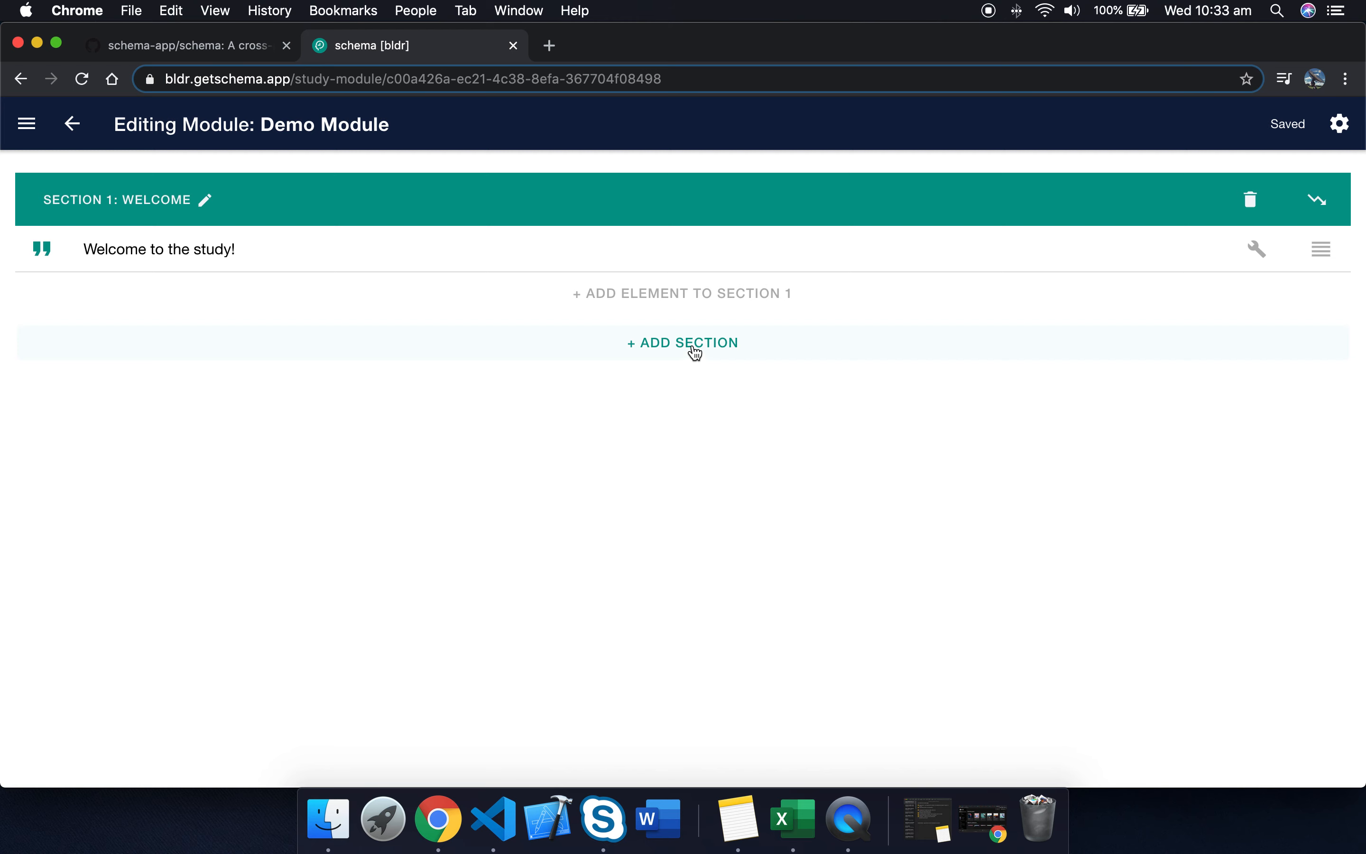
- Add a second section to the module and insert a Text Input element into it
{"action": "left_click", "coordinate": [695, 351]}
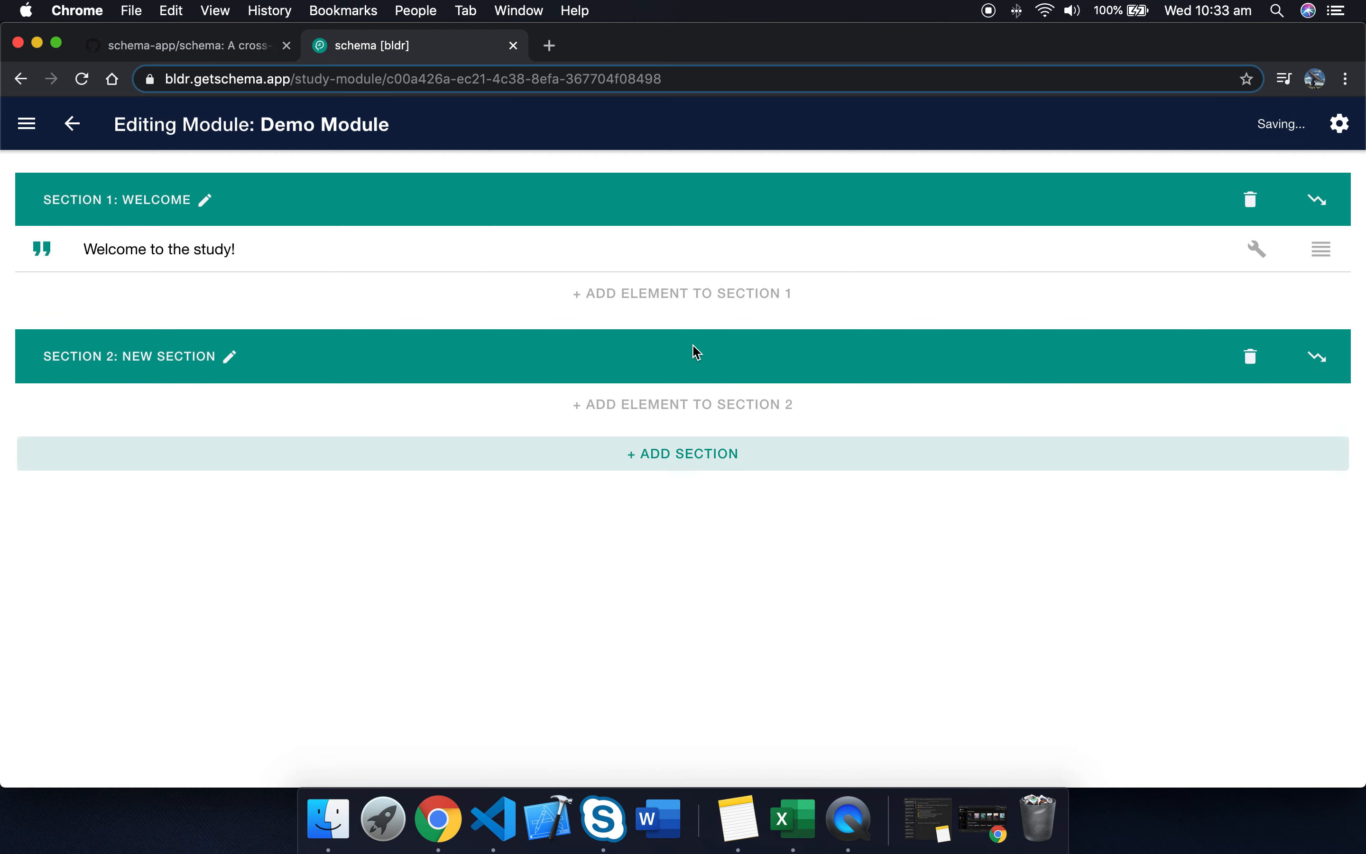
{"action": "left_click", "coordinate": [681, 416]}
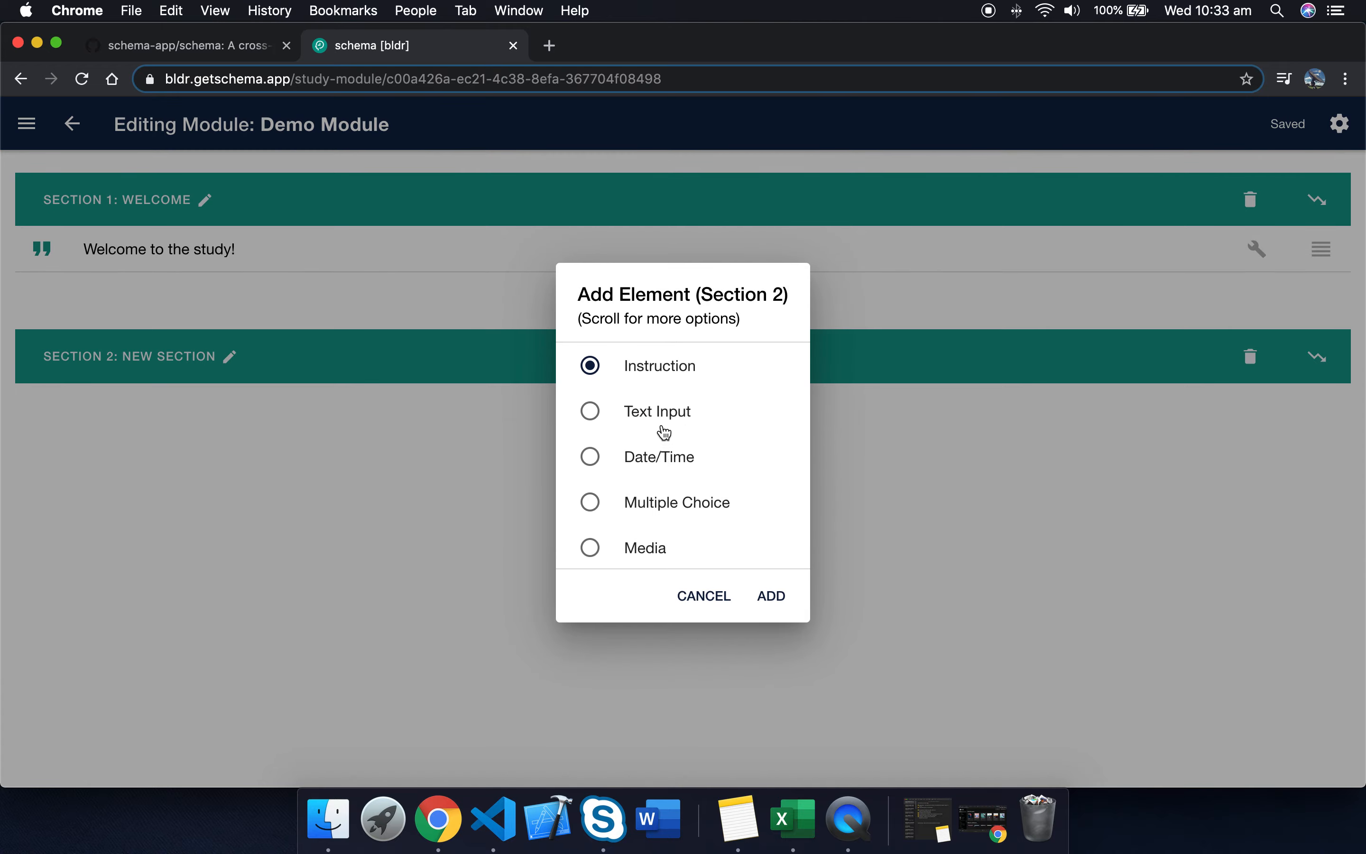
{"action": "left_click", "coordinate": [665, 425]}
{"action": "left_click", "coordinate": [773, 610]}
- Set the text input's question to "What is your email address?", make the response required, and save it
{"action": "left_click", "coordinate": [817, 384]}
{"action": "type", "text": "What id yo"}
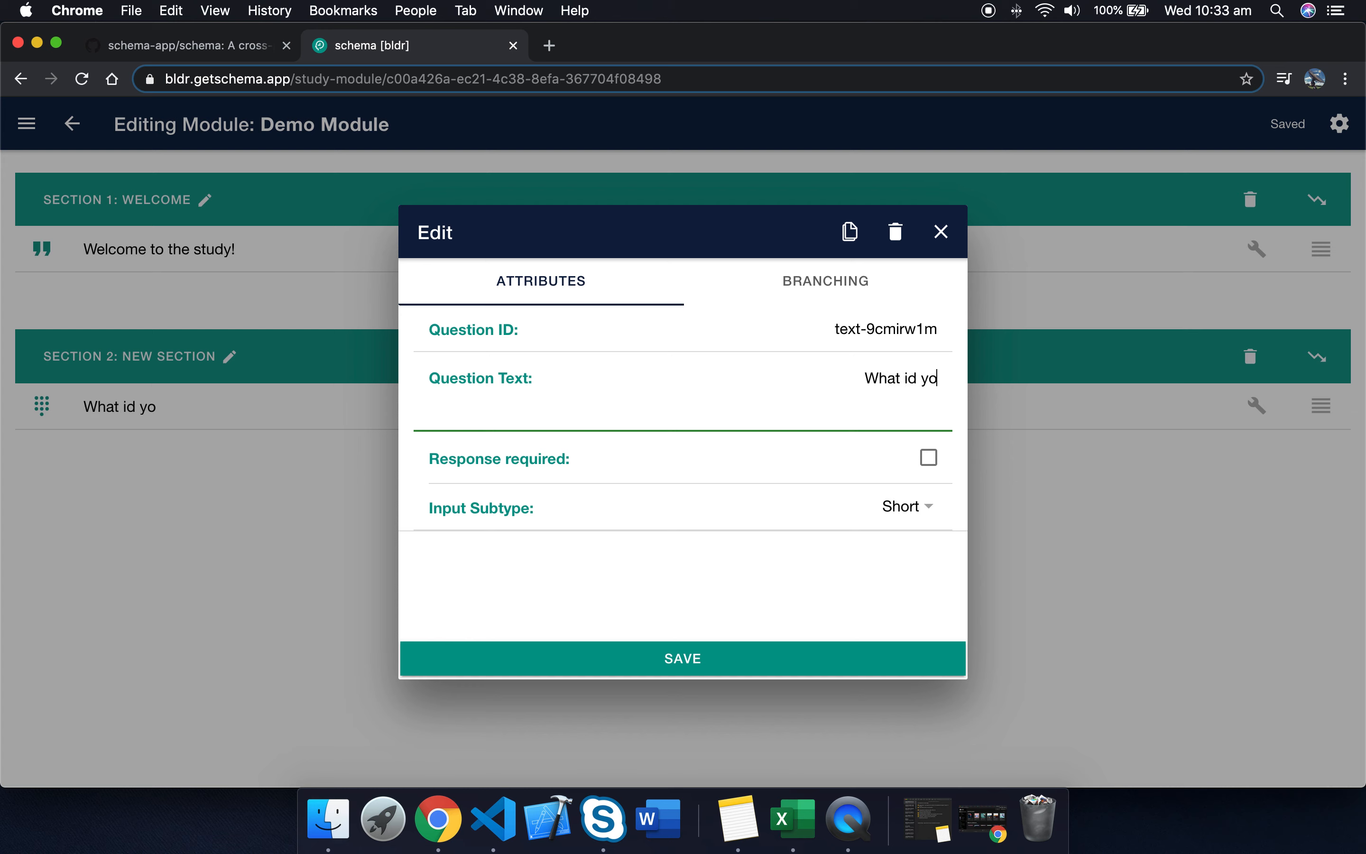
{"action": "key", "text": "BackSpace"}
{"action": "key", "text": "BackSpace"}
{"action": "key", "text": "BackSpace"}
{"action": "key", "text": "BackSpace"}
{"action": "type", "text": "s your email address?"}
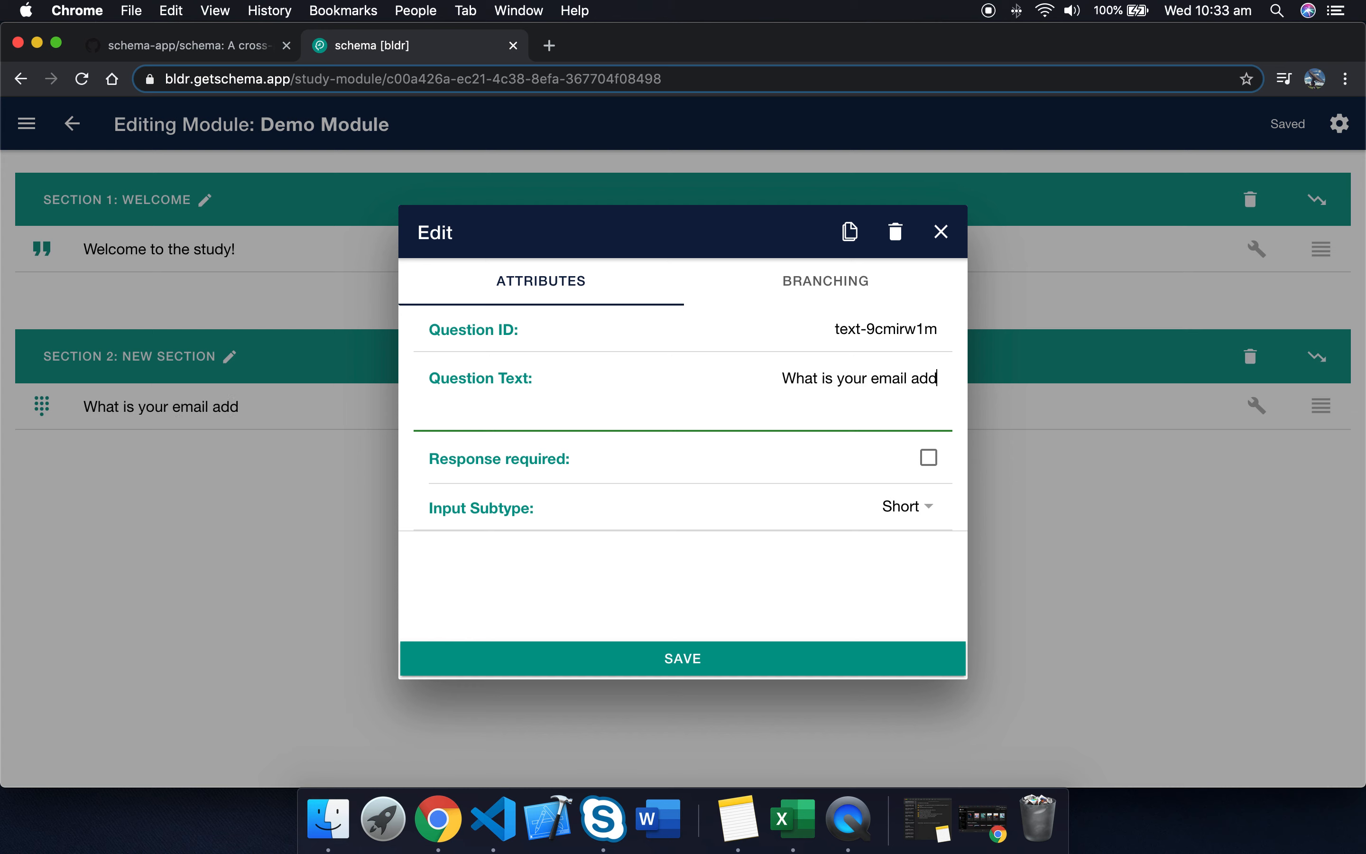
{"action": "left_click", "coordinate": [929, 459]}
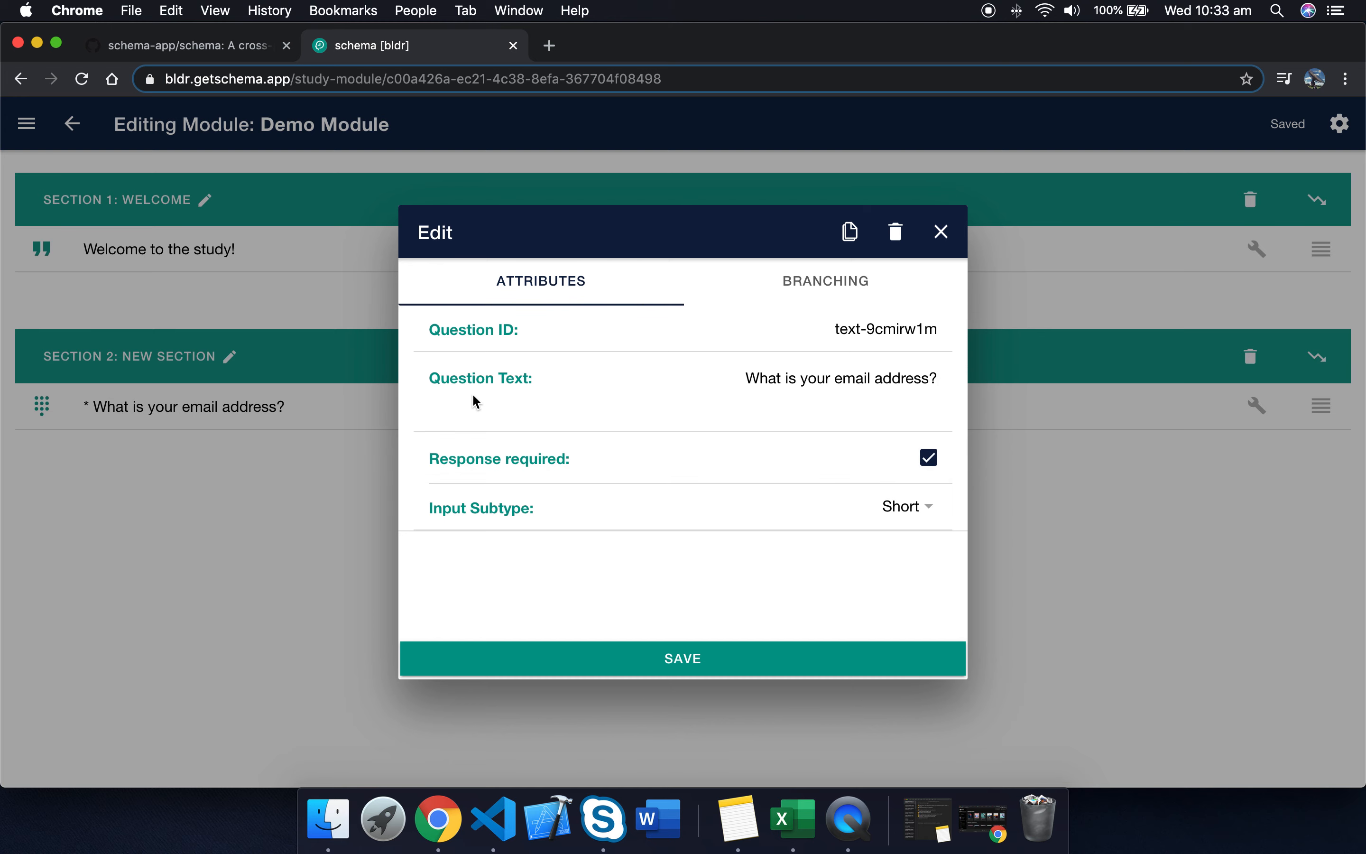
{"action": "left_click", "coordinate": [700, 661]}
- Add a Slider element to section 2 with the question text "How are you feeling today?" and a required response
{"action": "left_click", "coordinate": [739, 459]}
{"action": "scroll", "coordinate": [680, 456], "scroll_direction": "down", "scroll_amount": 3}
{"action": "left_click", "coordinate": [643, 533]}
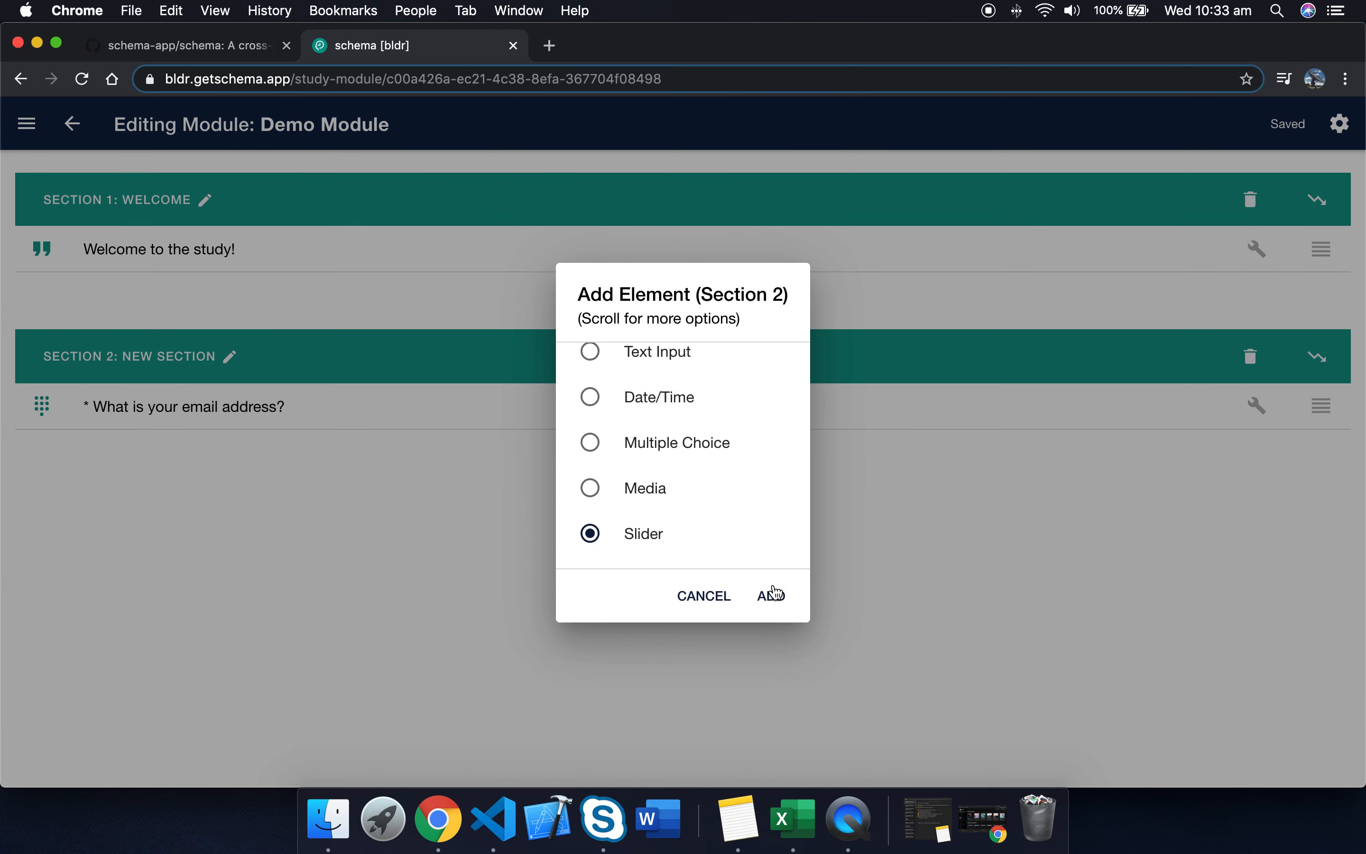
{"action": "left_click", "coordinate": [775, 590]}
{"action": "left_click", "coordinate": [850, 391]}
{"action": "type", "text": "How "}
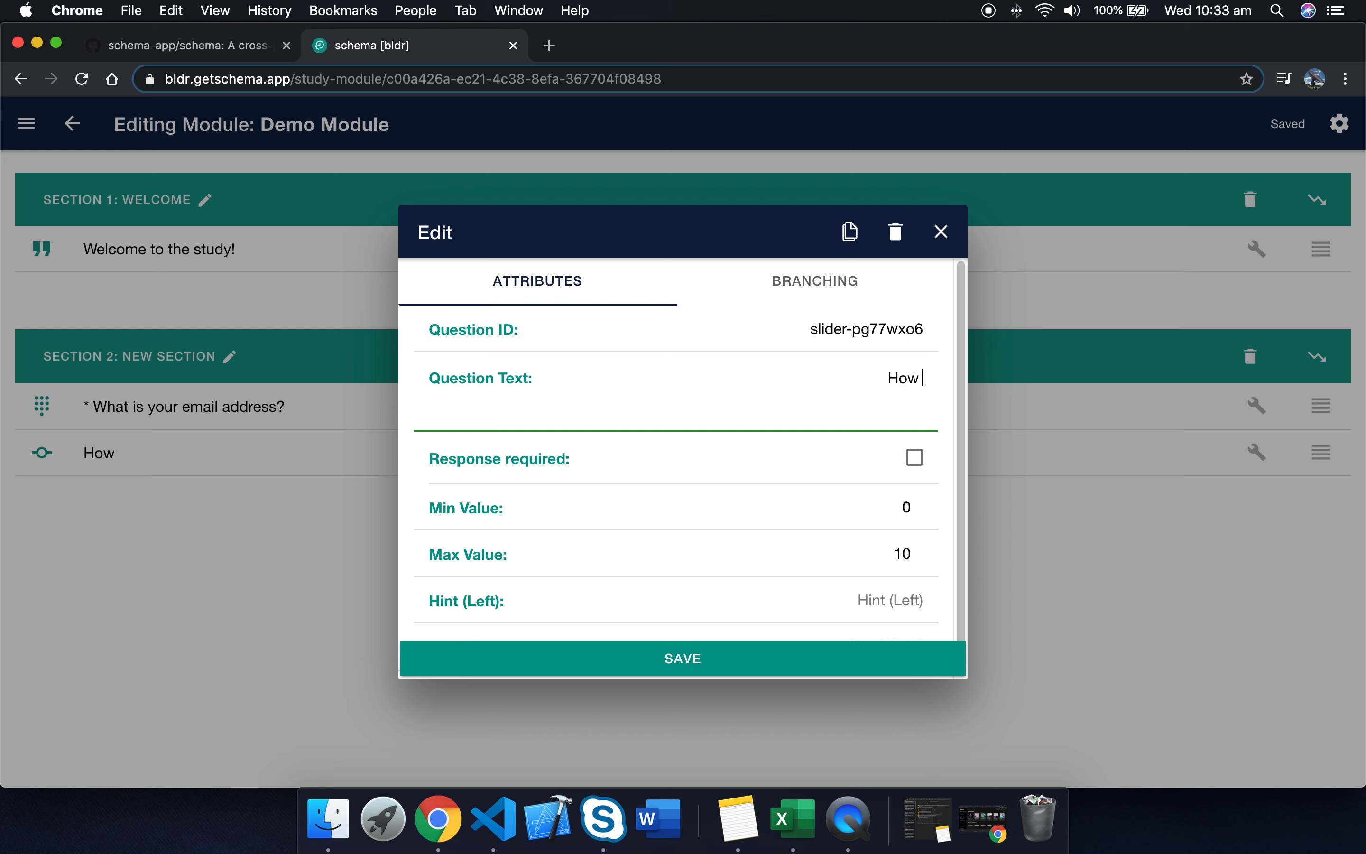
{"action": "type", "text": "are you feeling toda"}
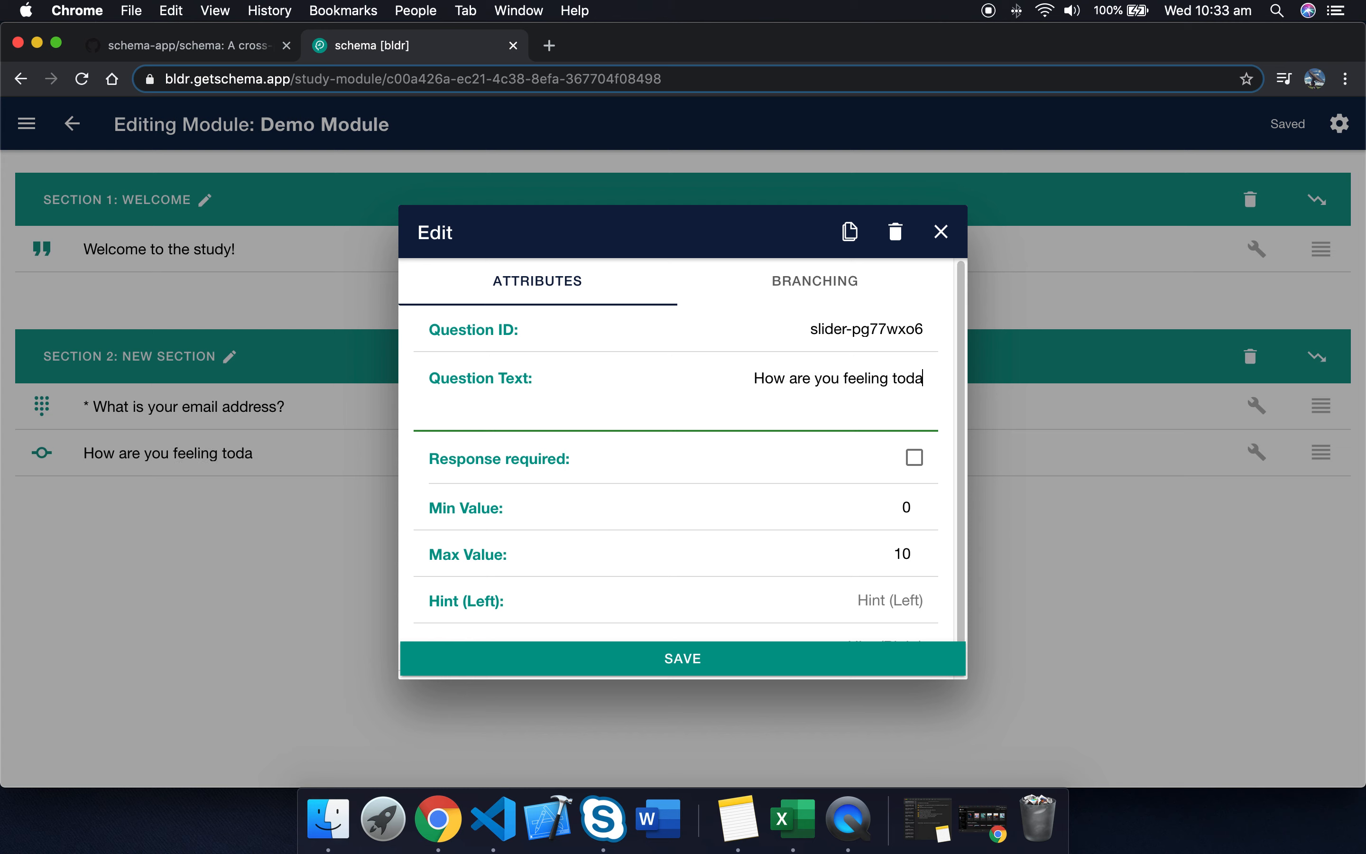
{"action": "type", "text": "y?"}
{"action": "left_click", "coordinate": [914, 459]}
- Set the slider's left hint to "Not well" and its right hint to "Very well", and save the element
{"action": "left_click", "coordinate": [855, 587]}
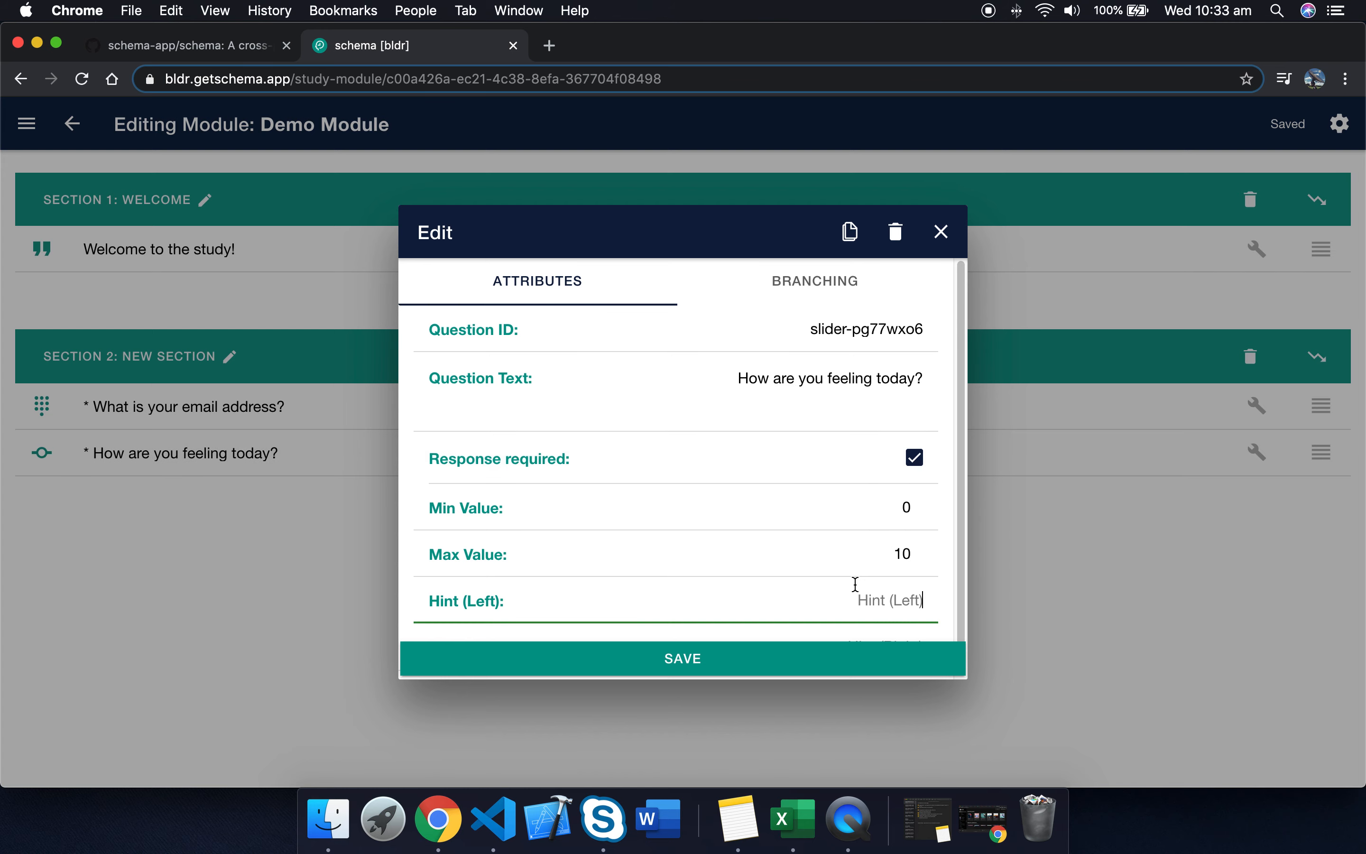
{"action": "scroll", "coordinate": [855, 582], "scroll_direction": "down", "scroll_amount": 1}
{"action": "type", "text": "Not well"}
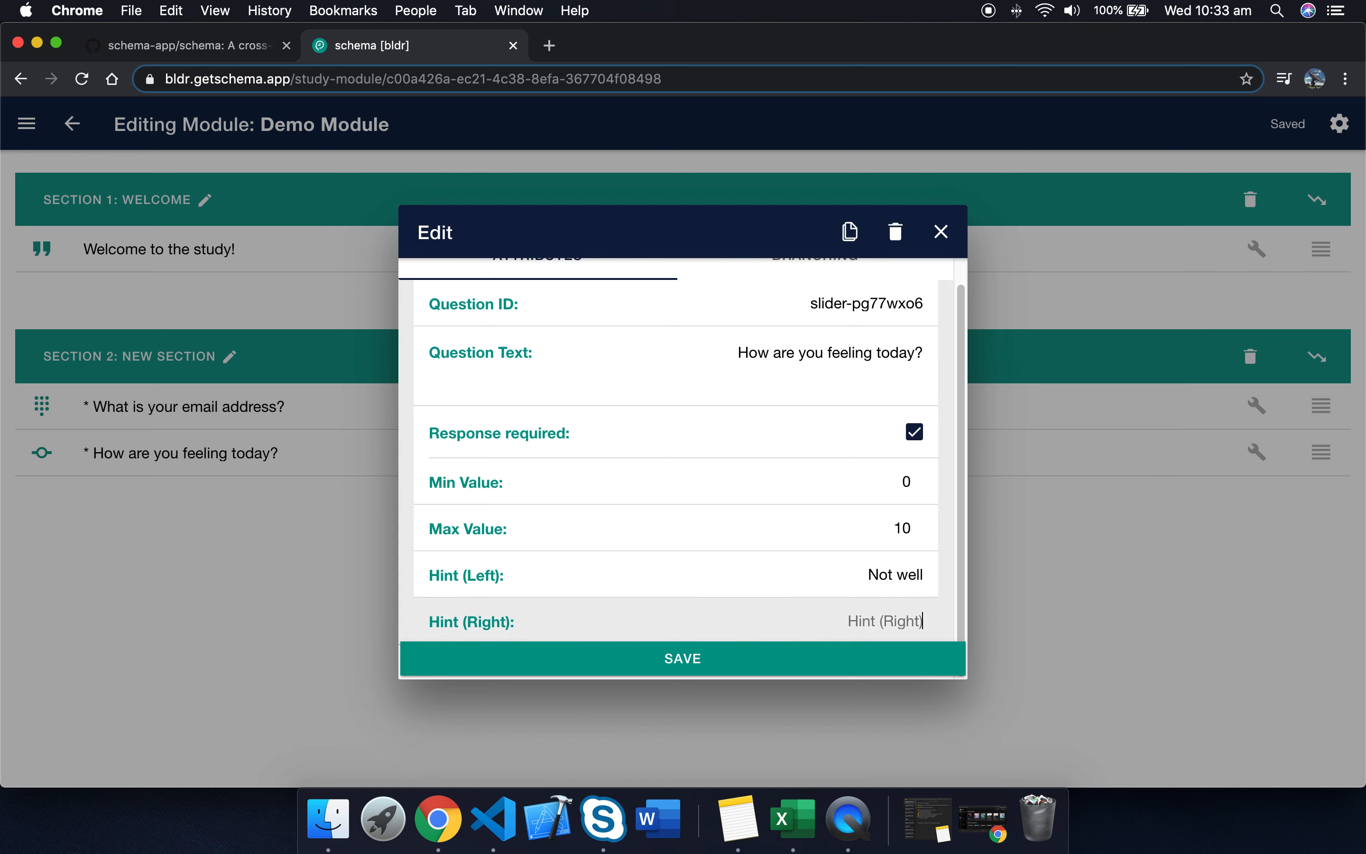
{"action": "key", "text": "Tab"}
{"action": "type", "text": "Very well"}
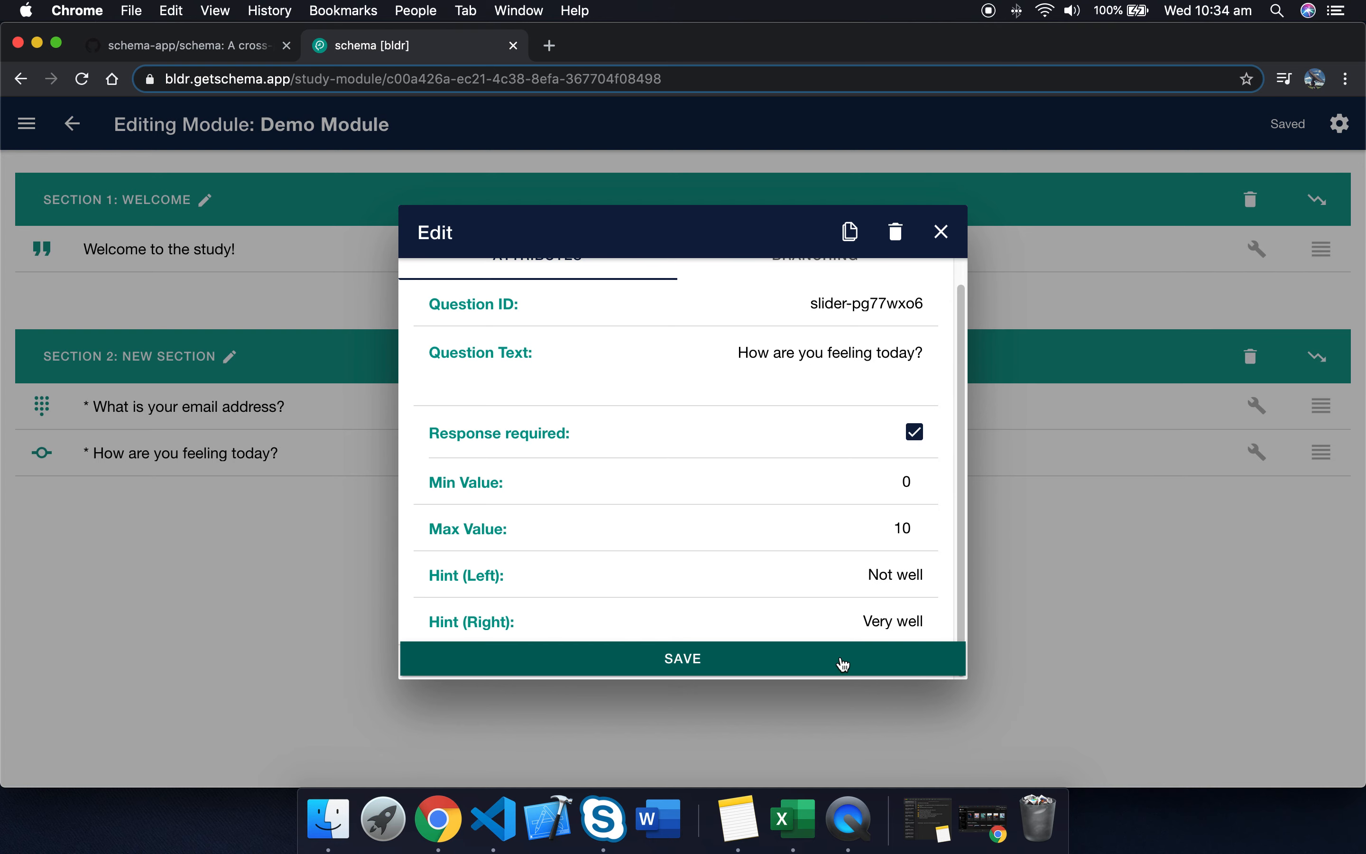
{"action": "left_click", "coordinate": [841, 659]}
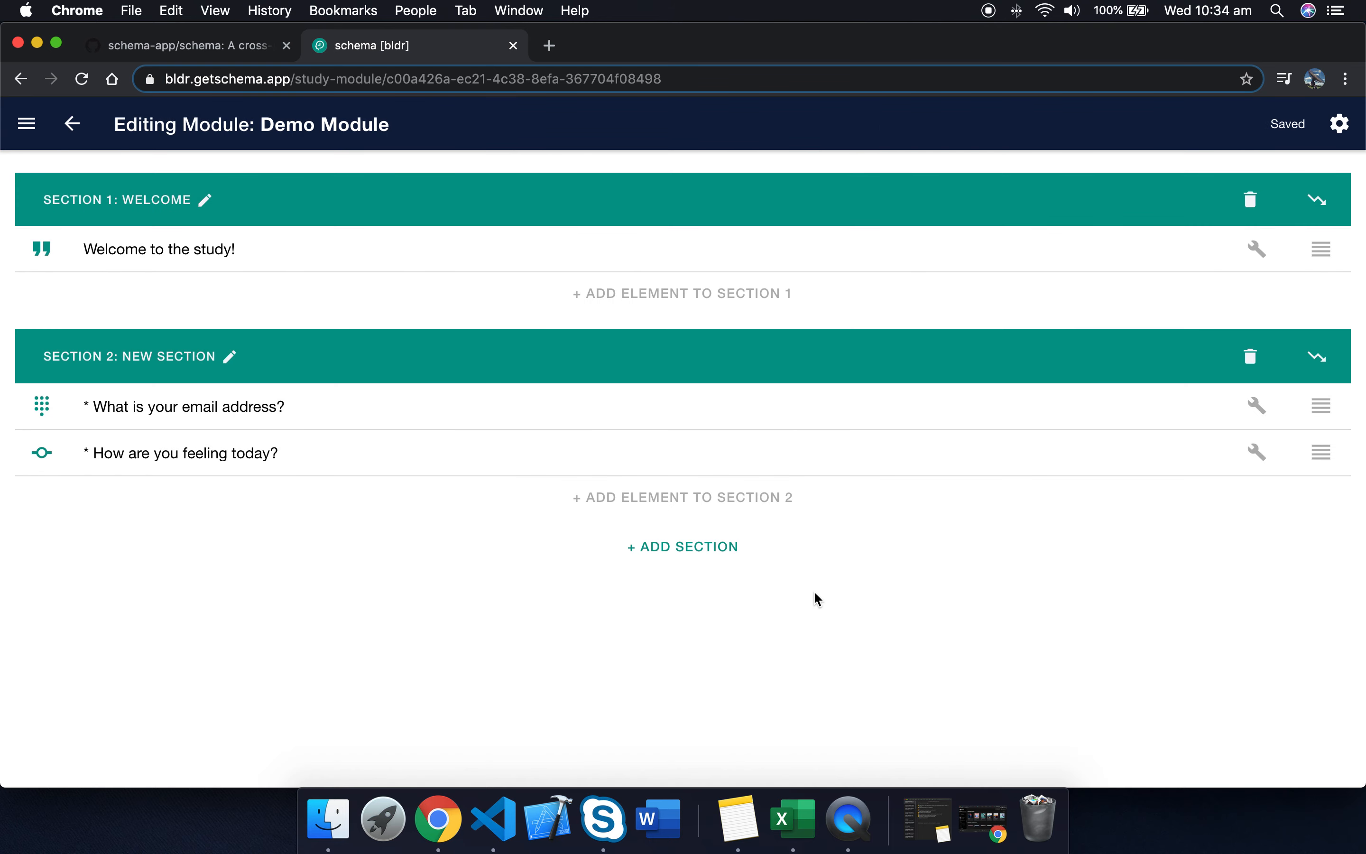
- Reorder section 2 so the email address question comes after the feeling slider question
{"action": "left_click_drag", "start_coordinate": [1321, 405], "coordinate": [1321, 449]}
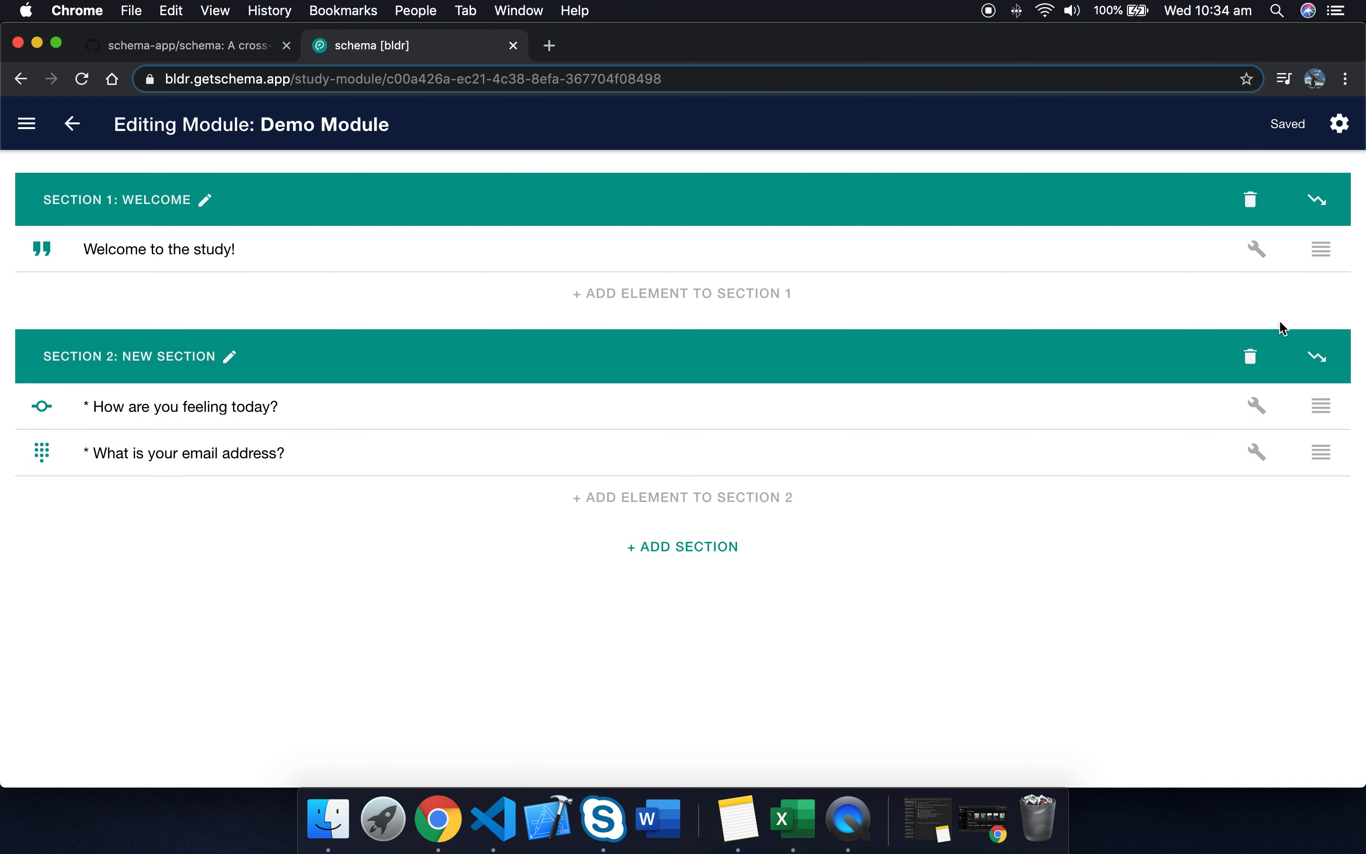
- Copy the "Welcome to the study!" instruction from section 1 to Section 2
{"action": "left_click", "coordinate": [1257, 251]}
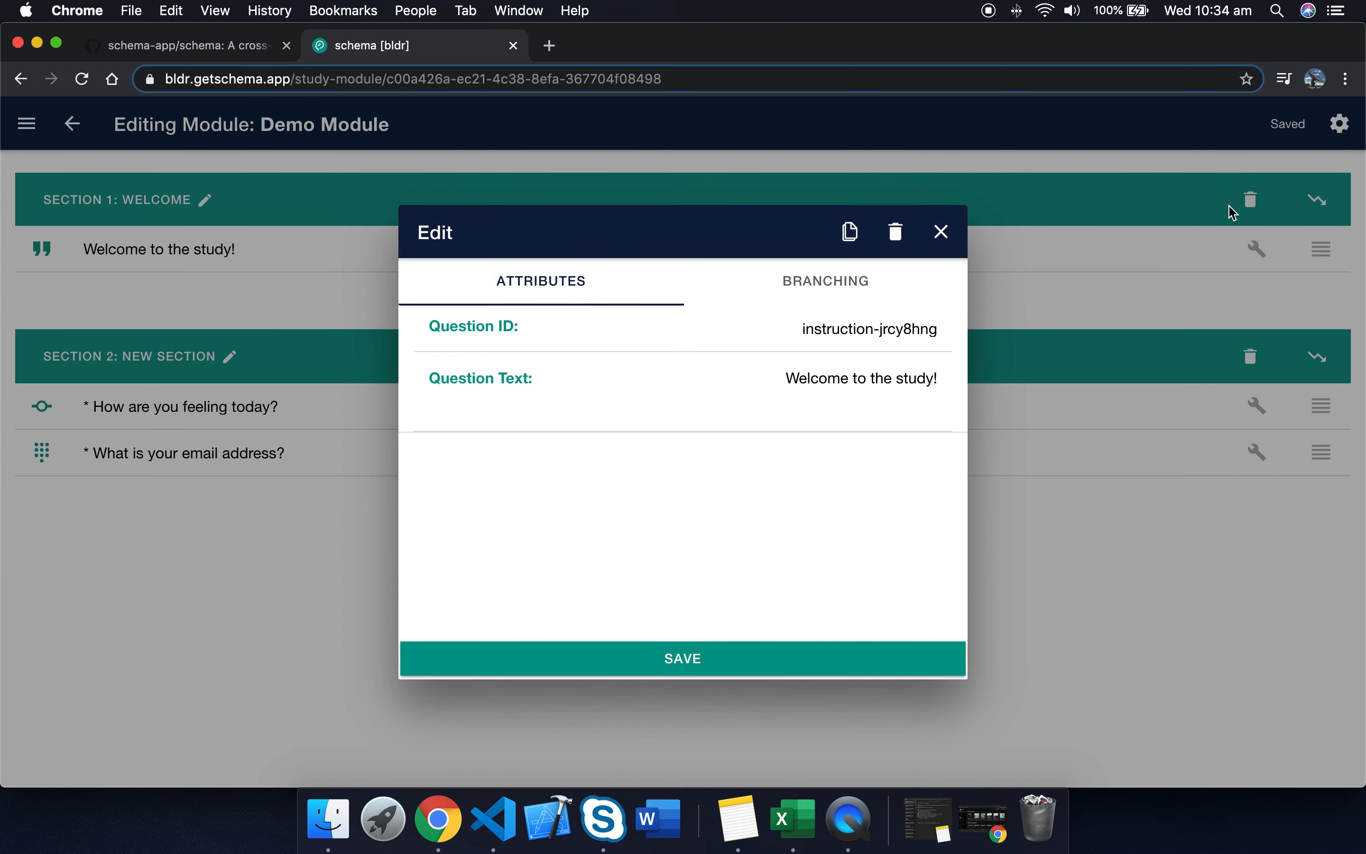
{"action": "left_click", "coordinate": [850, 238]}
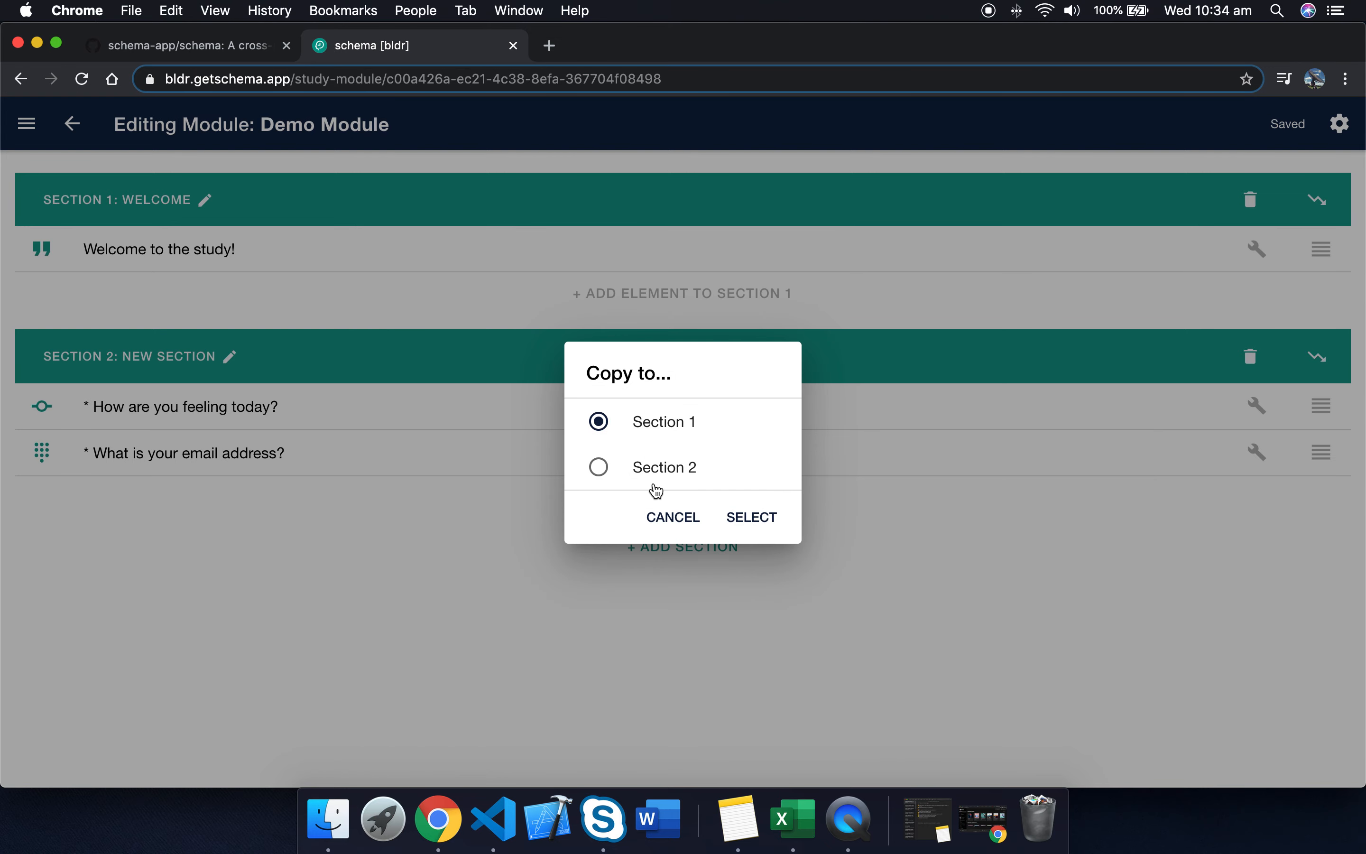
{"action": "left_click", "coordinate": [656, 477]}
{"action": "left_click", "coordinate": [747, 526]}
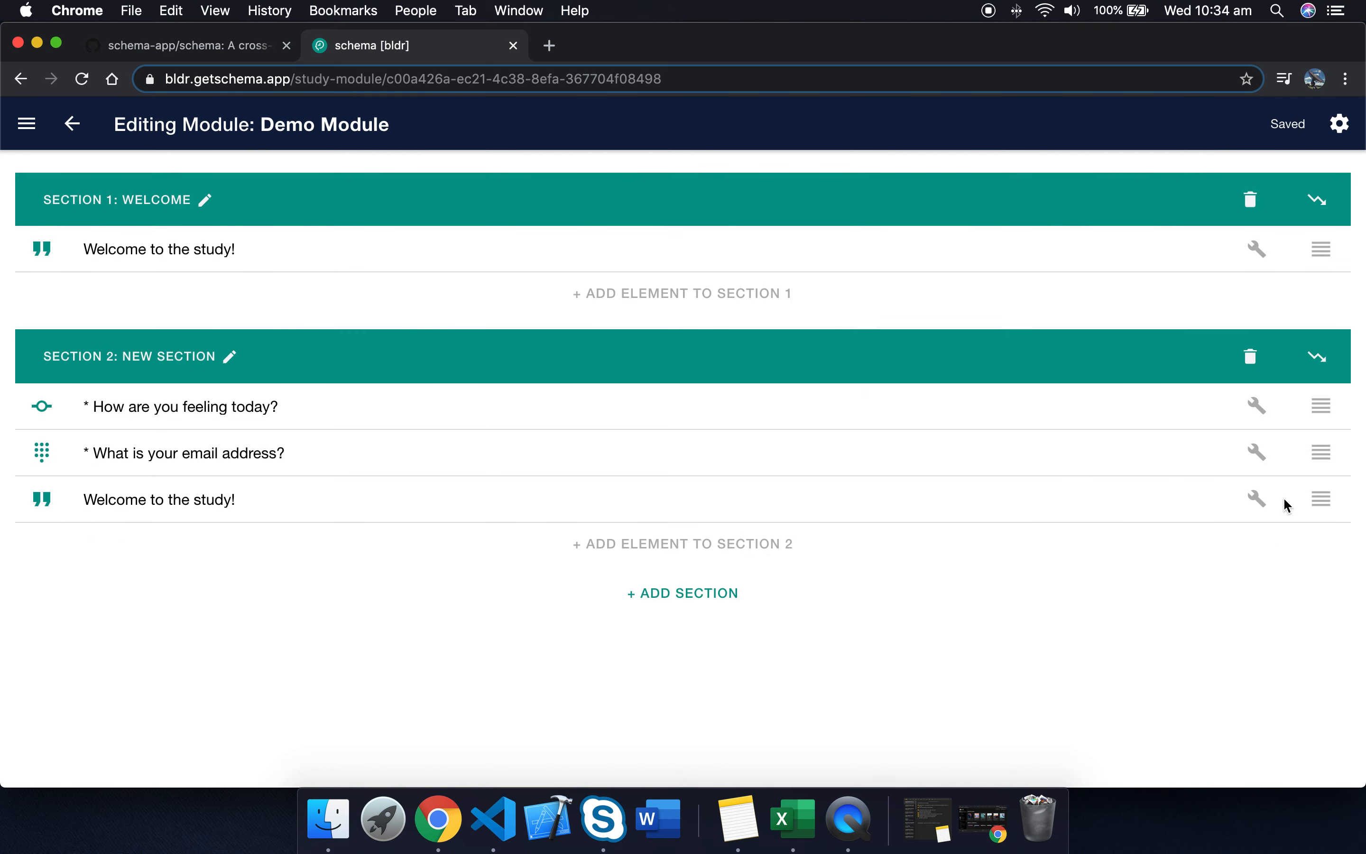
- Delete the copied "Welcome to the study!" instruction from section 2
{"action": "left_click", "coordinate": [1257, 500]}
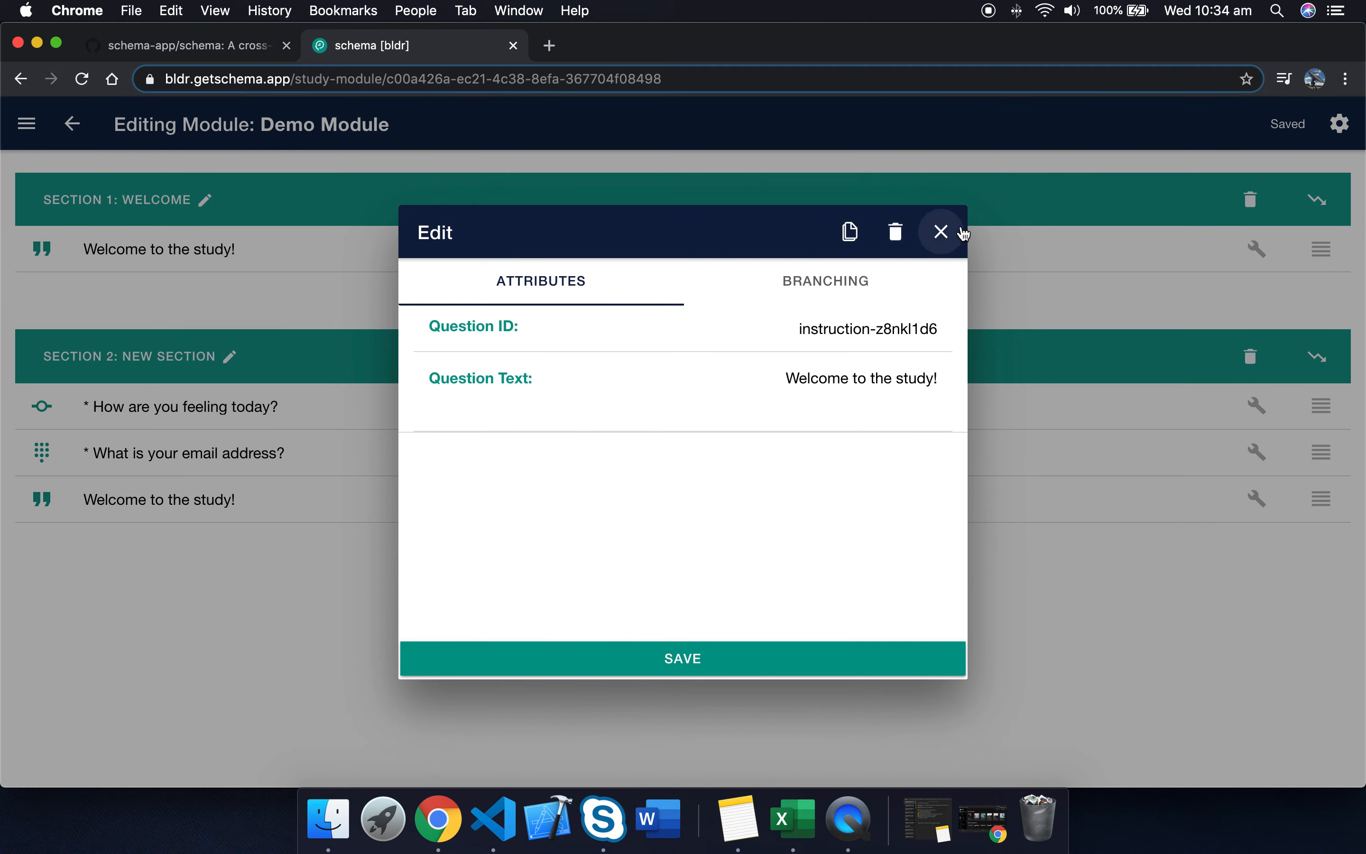
{"action": "left_click", "coordinate": [885, 241]}
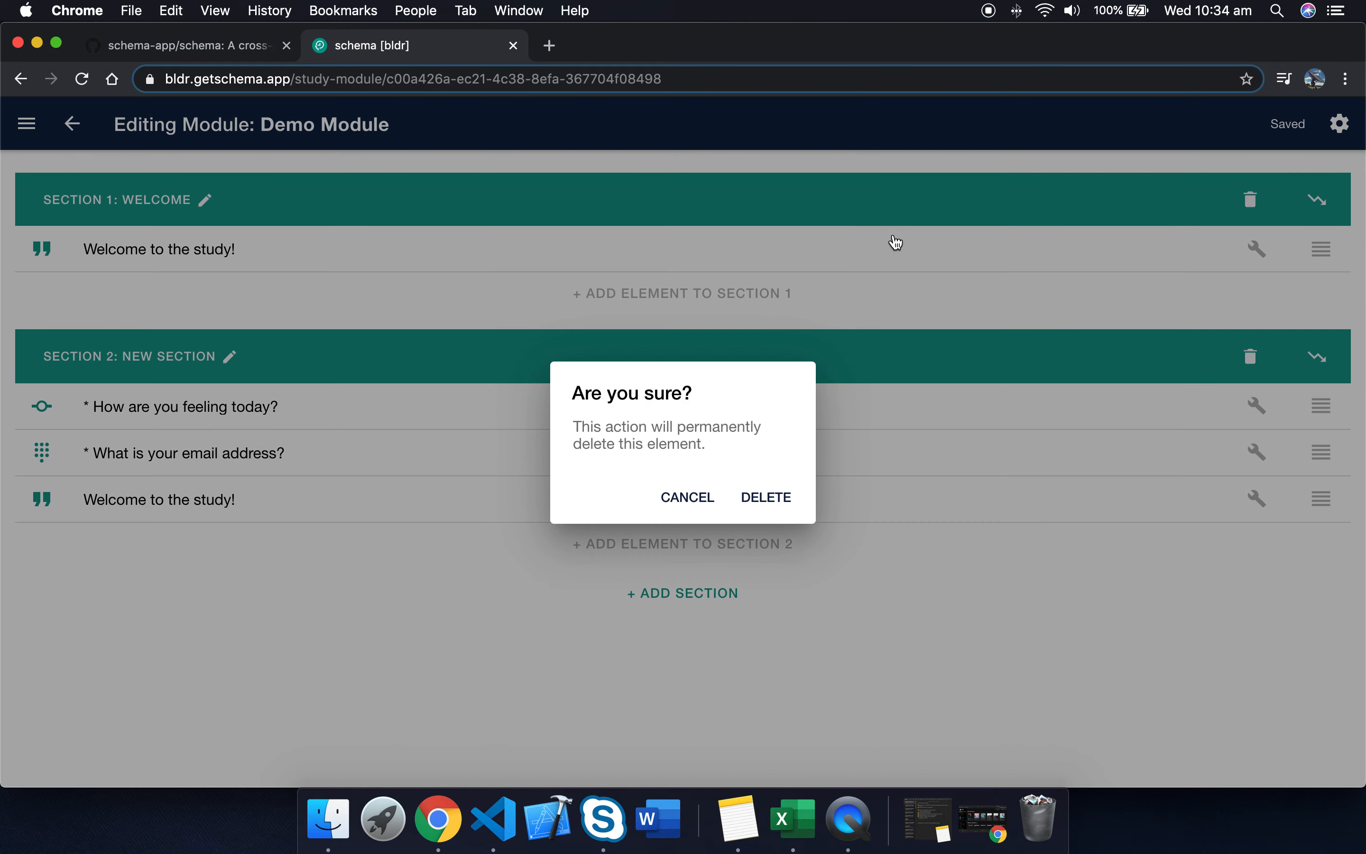
{"action": "left_click", "coordinate": [777, 504]}
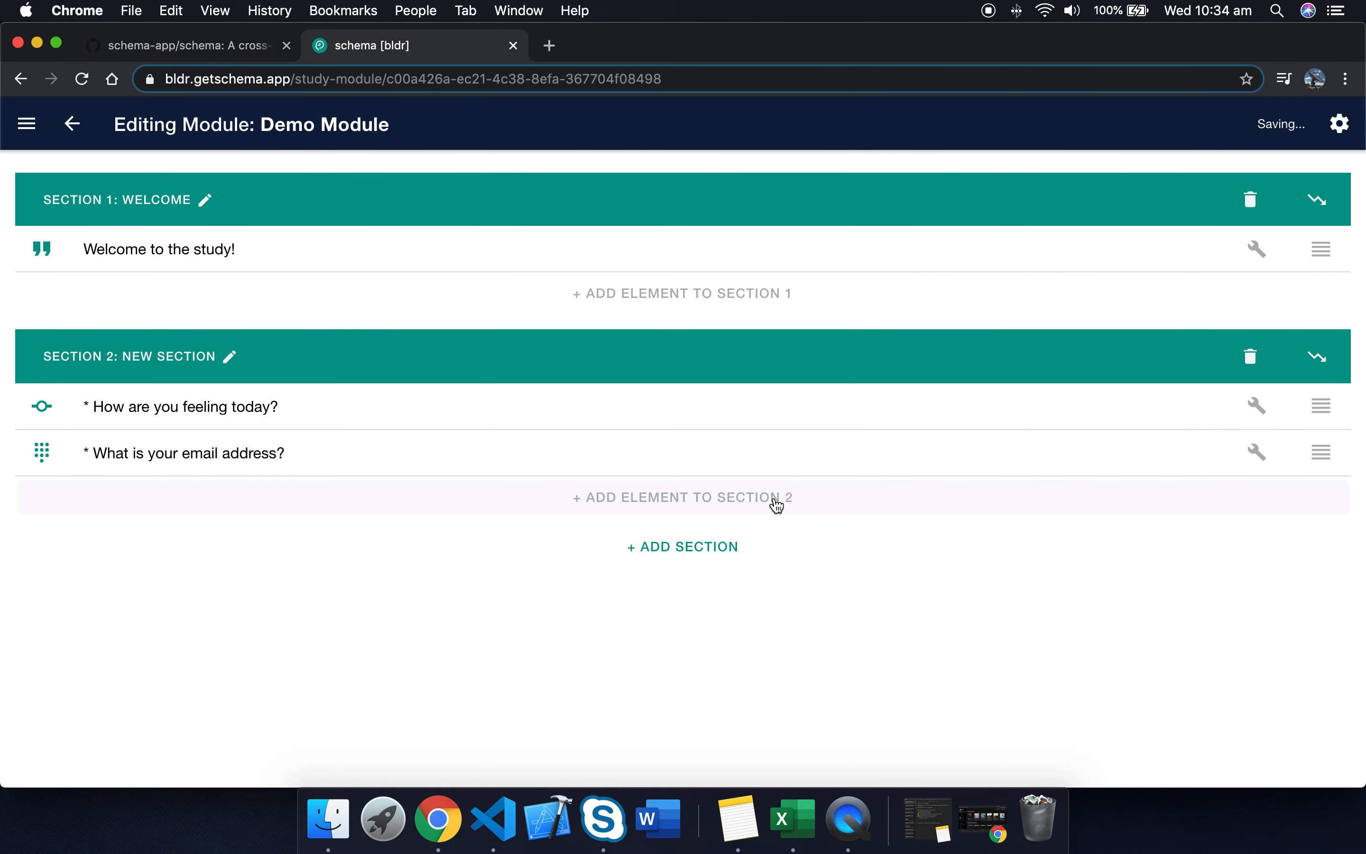
- Request deletion of section 2 and cancel it at the confirmation
{"action": "left_click", "coordinate": [1251, 362]}
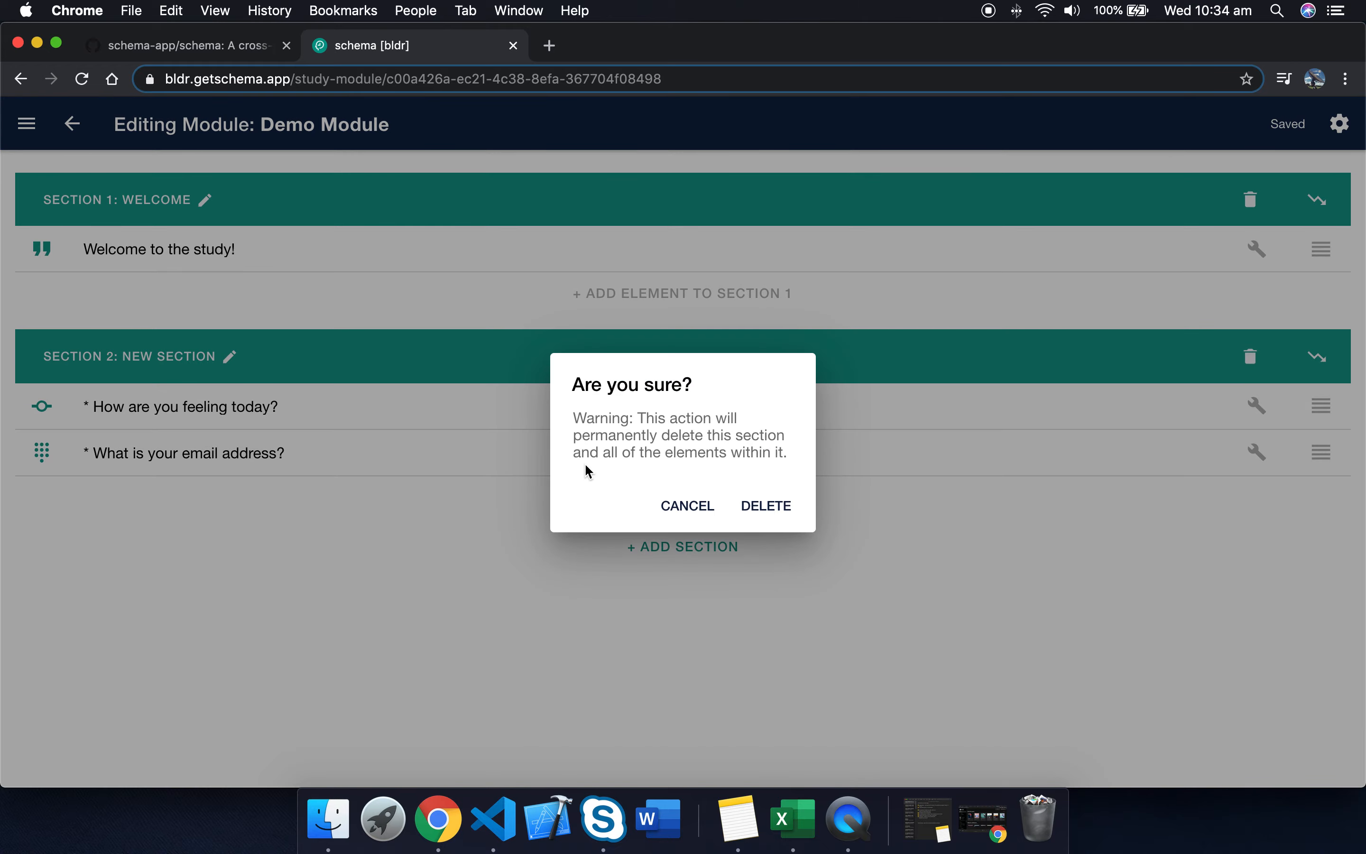
{"action": "left_click", "coordinate": [681, 507]}
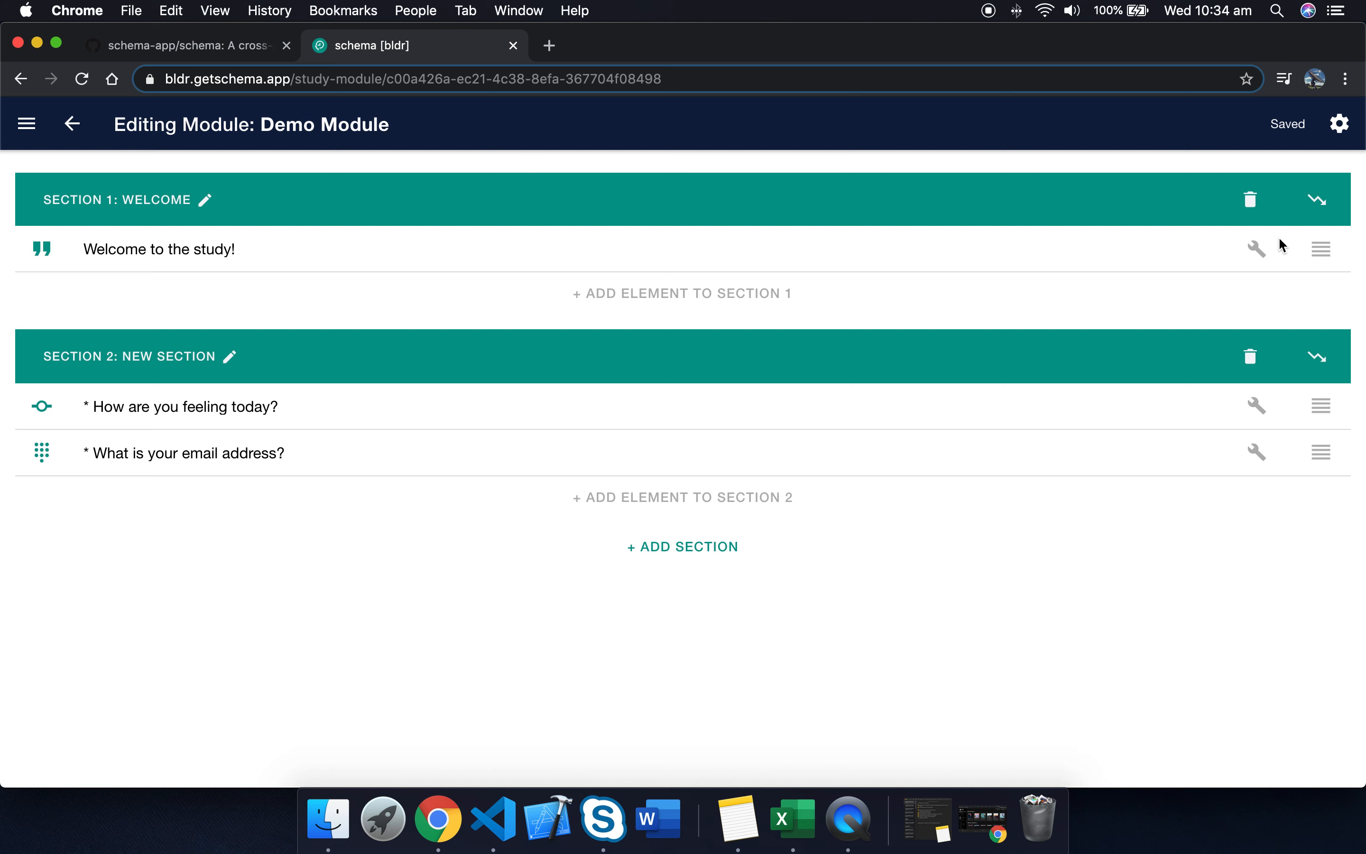
{"action": "left_click", "coordinate": [1316, 206]}
{"action": "left_click", "coordinate": [1319, 210]}
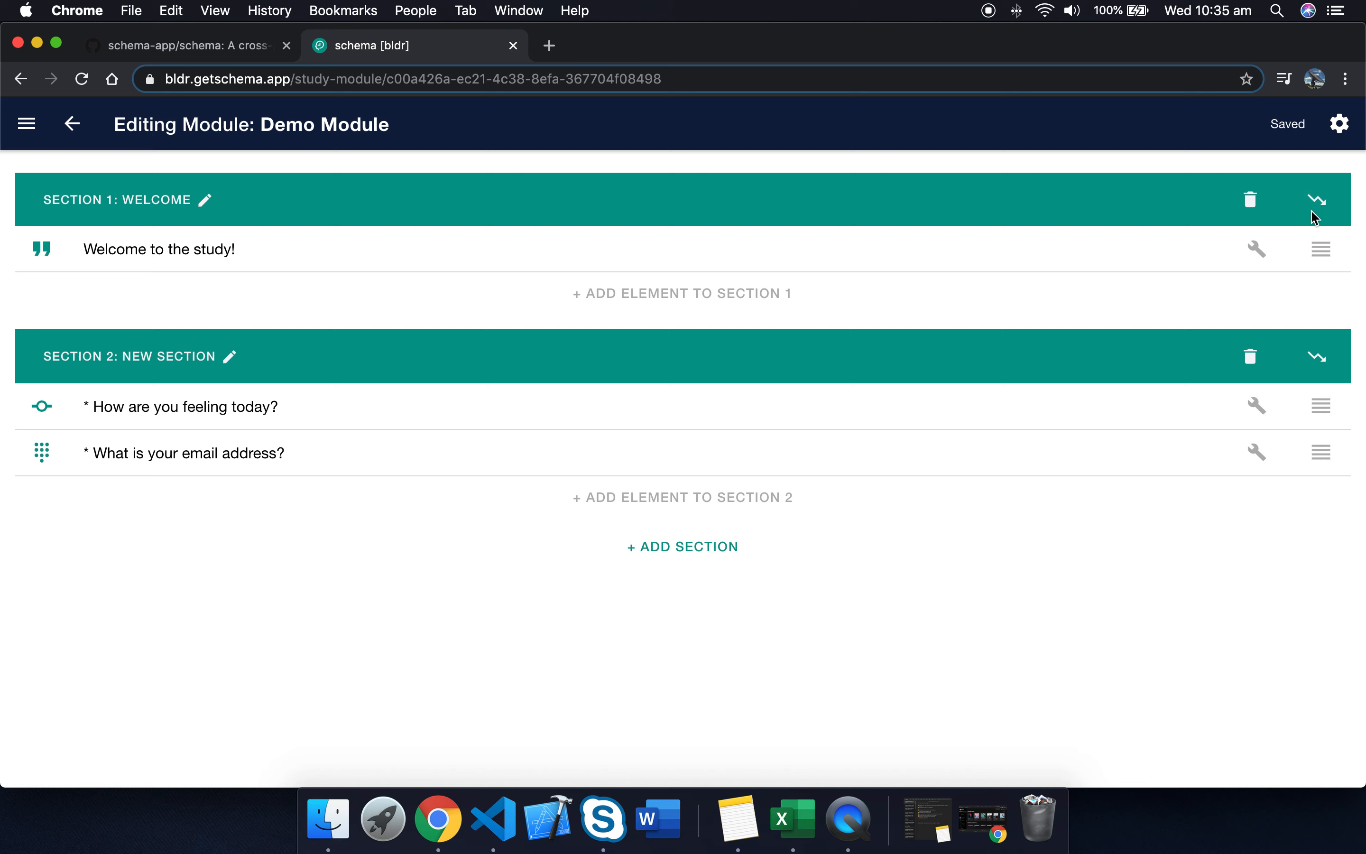